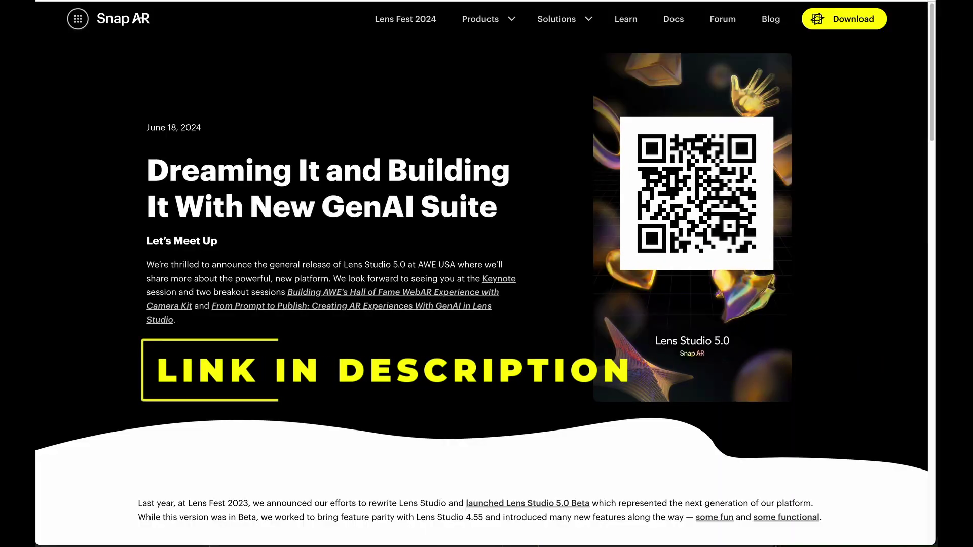
# - Switch from the browser back to the Lens Studio project's GenAI Suite welcome page
pyautogui.moveTo(702, 401)
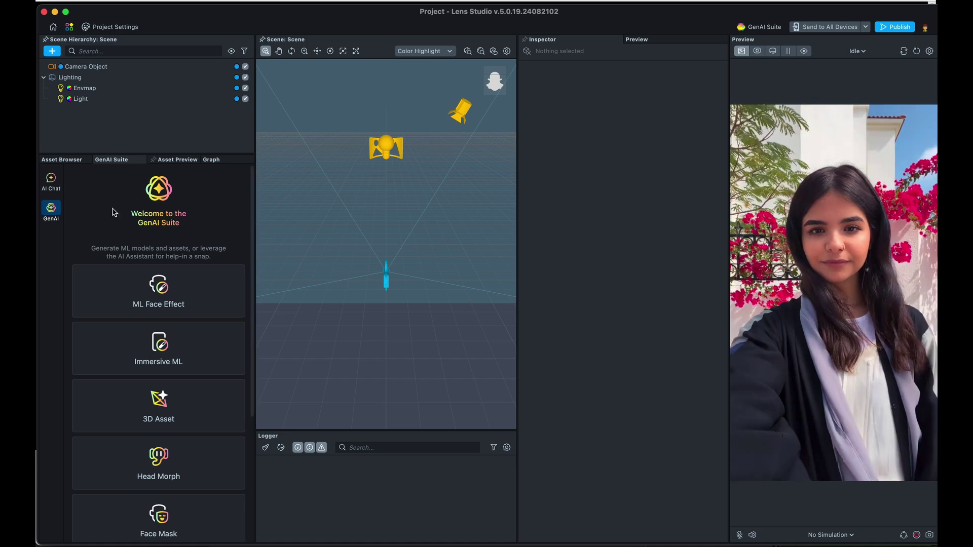
# - Open the AI Chat and read its 'Explain Face Masks to me' answer
pyautogui.click(74, 160)
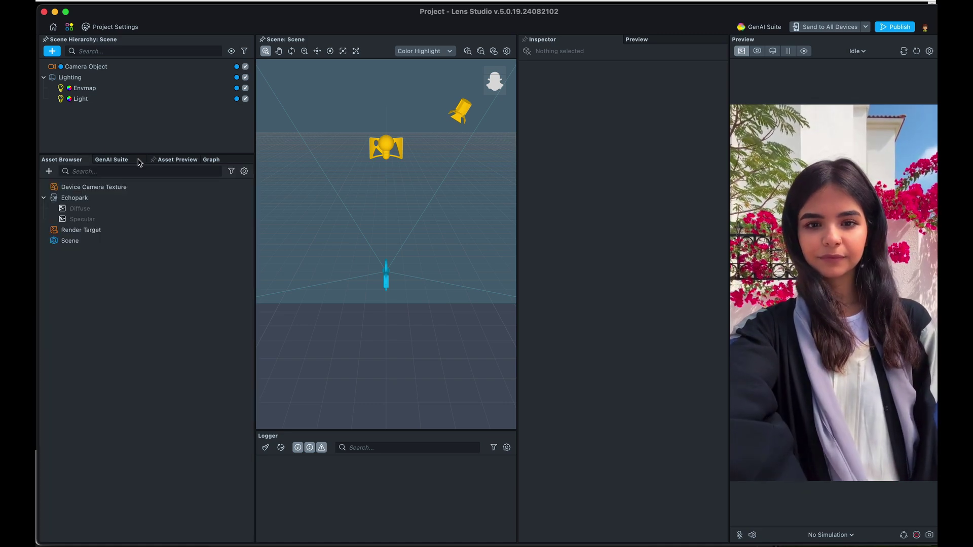
pyautogui.click(124, 161)
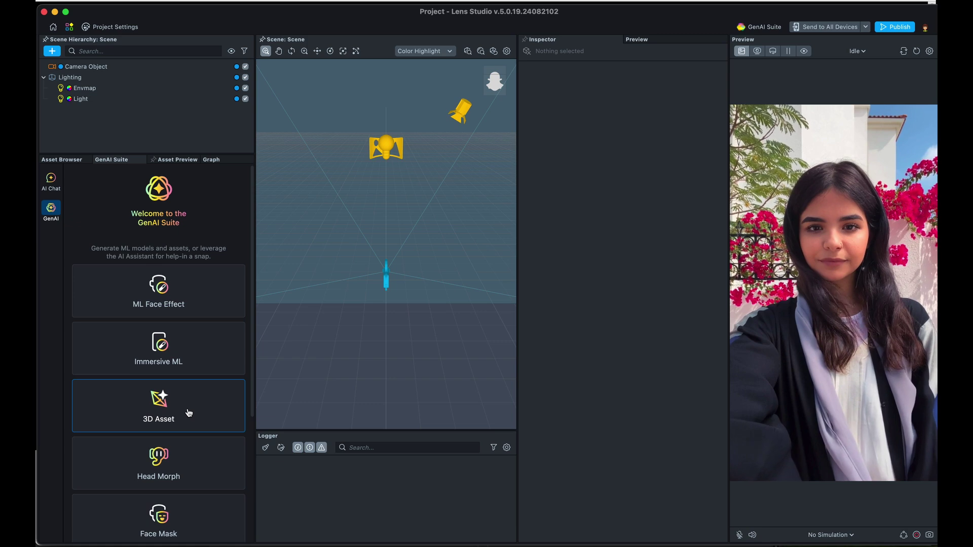
pyautogui.click(52, 188)
pyautogui.scroll(5, 170, 400)
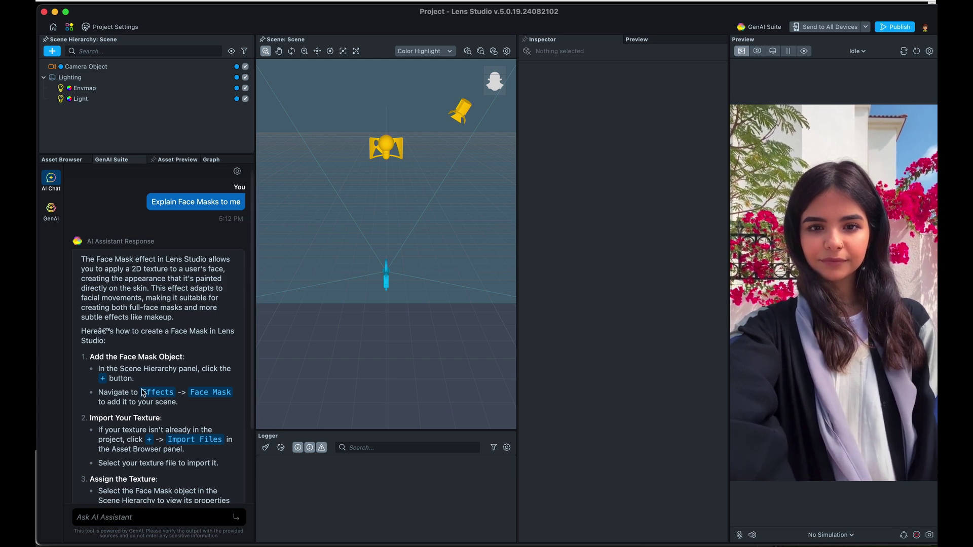
pyautogui.scroll(-3, 155, 428)
pyautogui.scroll(-2, 153, 428)
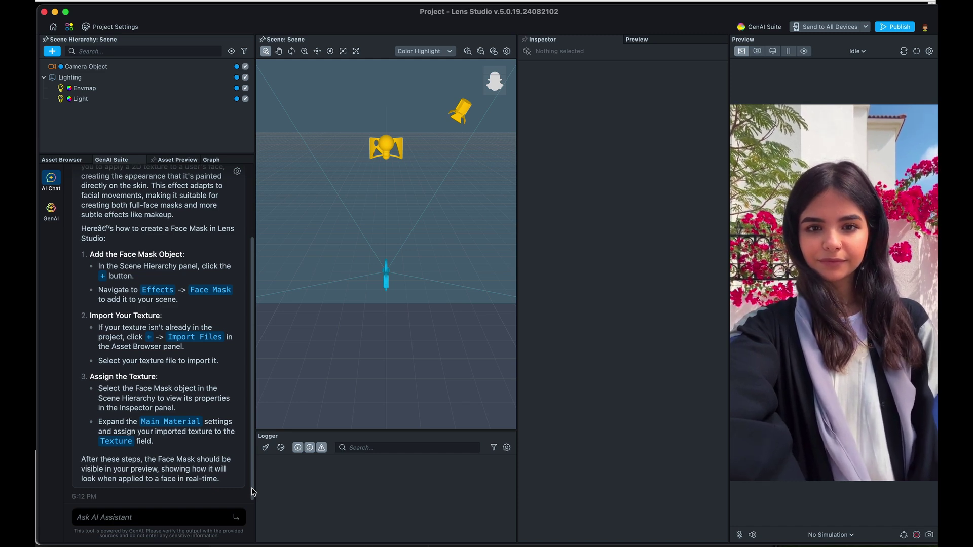
# - Return to the GenAI tool list and browse the cards down to Garment and back
pyautogui.click(50, 213)
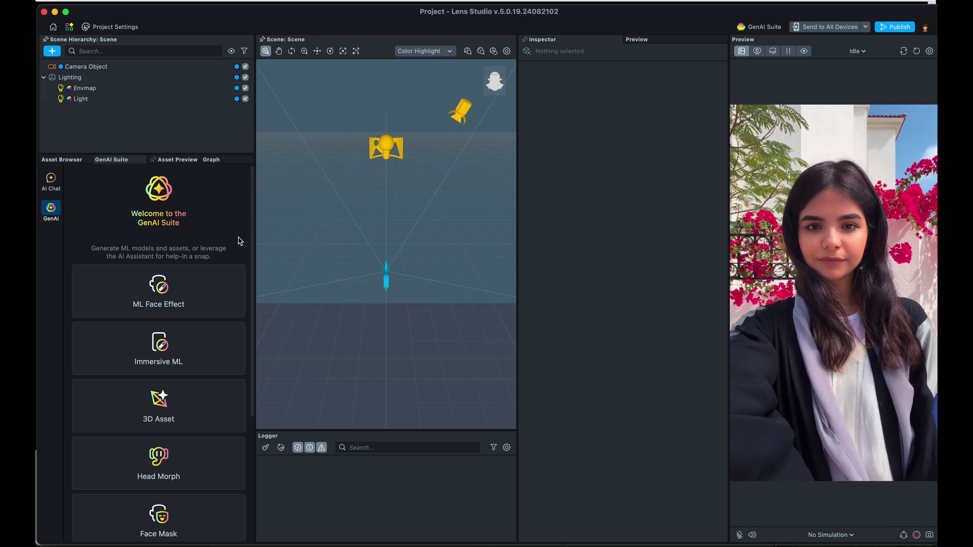
pyautogui.scroll(-3, 240, 242)
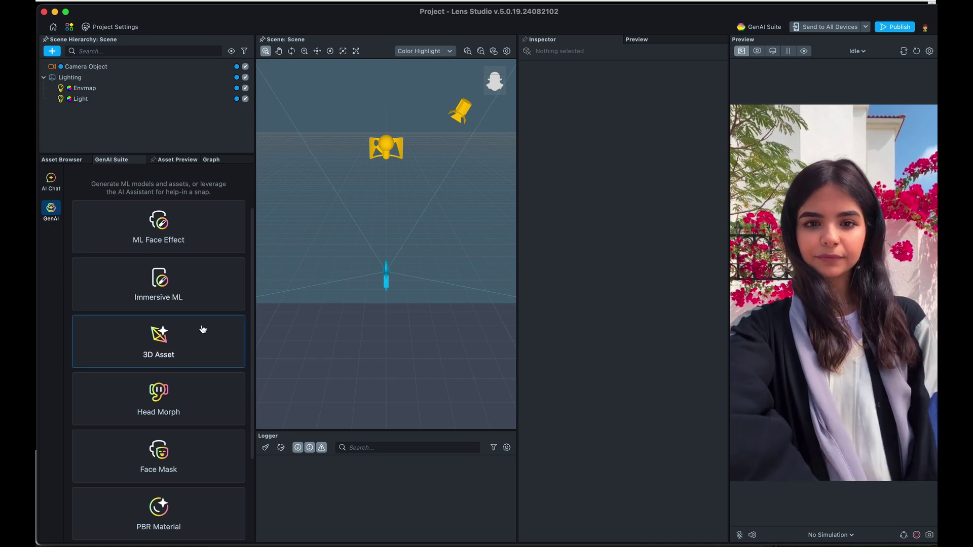
pyautogui.scroll(-2, 203, 332)
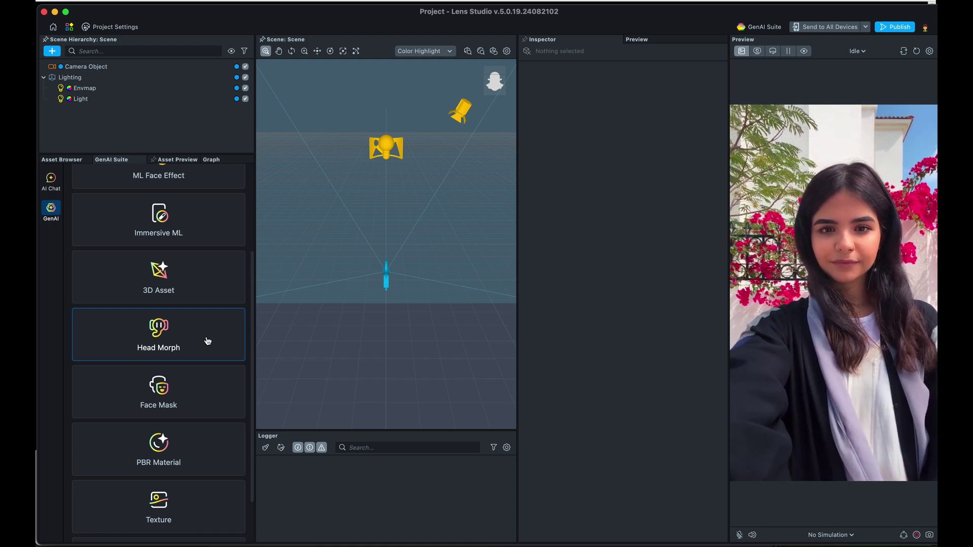
pyautogui.scroll(-2, 210, 390)
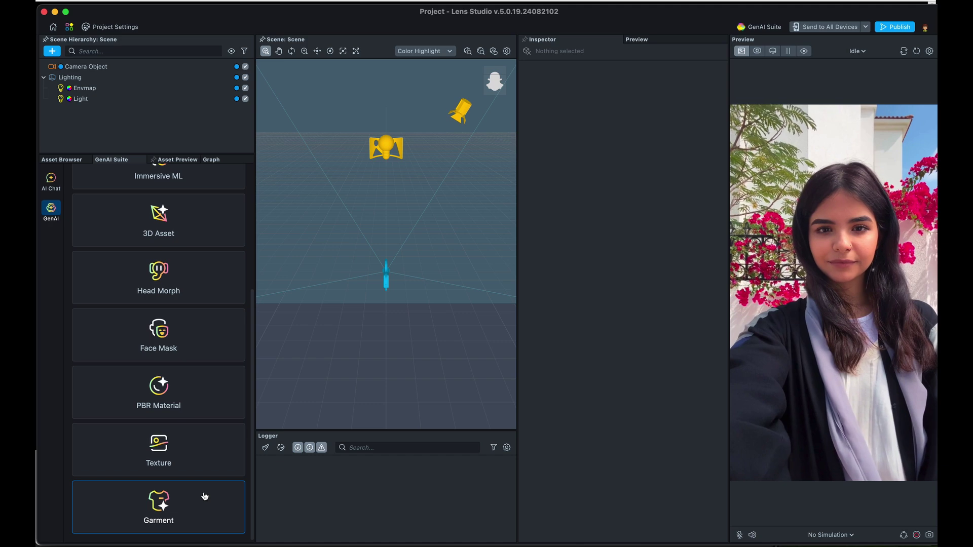
pyautogui.scroll(5, 192, 453)
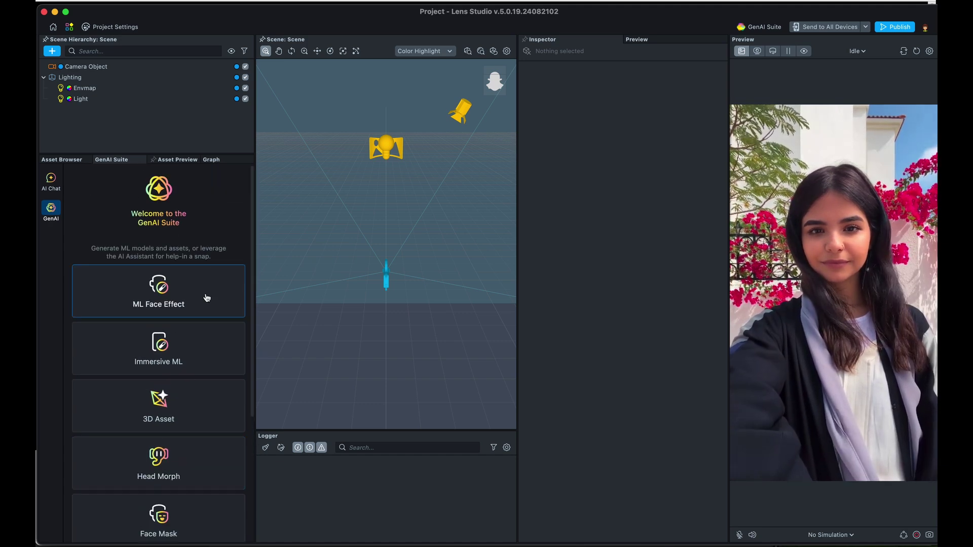
# - Start a new ML Face Effect, keeping the Emotions preset
pyautogui.click(207, 297)
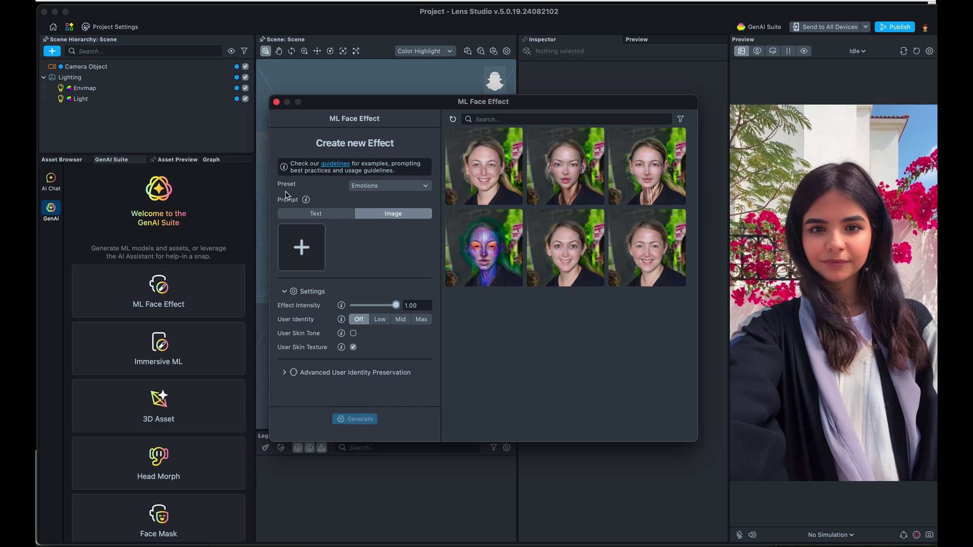
pyautogui.click(390, 187)
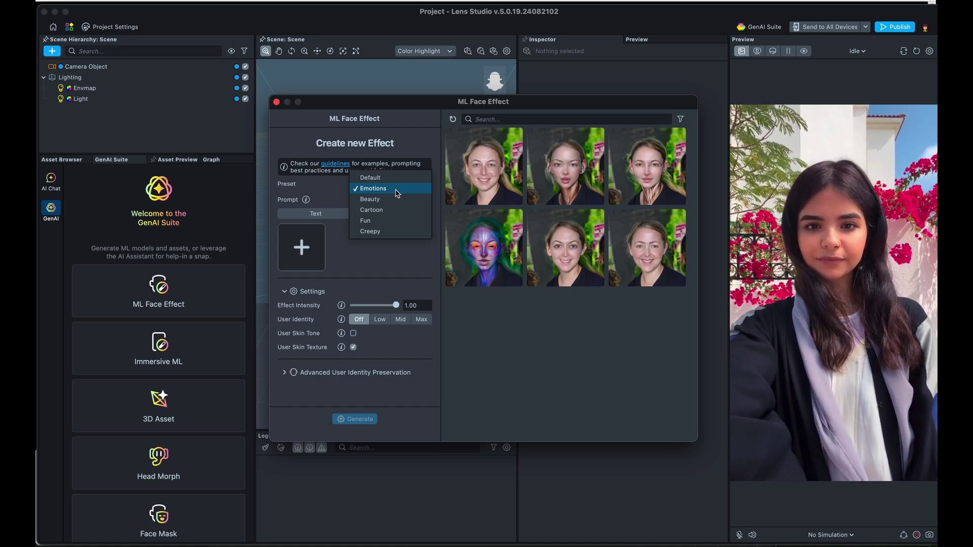
pyautogui.click(509, 349)
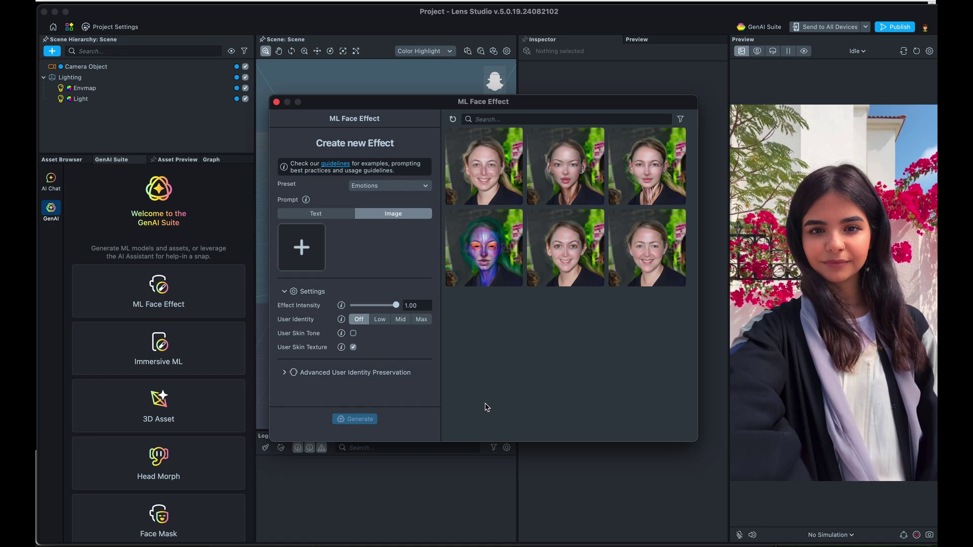
# - Browse the first example effect's sample faces, then return to the Create new Effect form
pyautogui.click(454, 197)
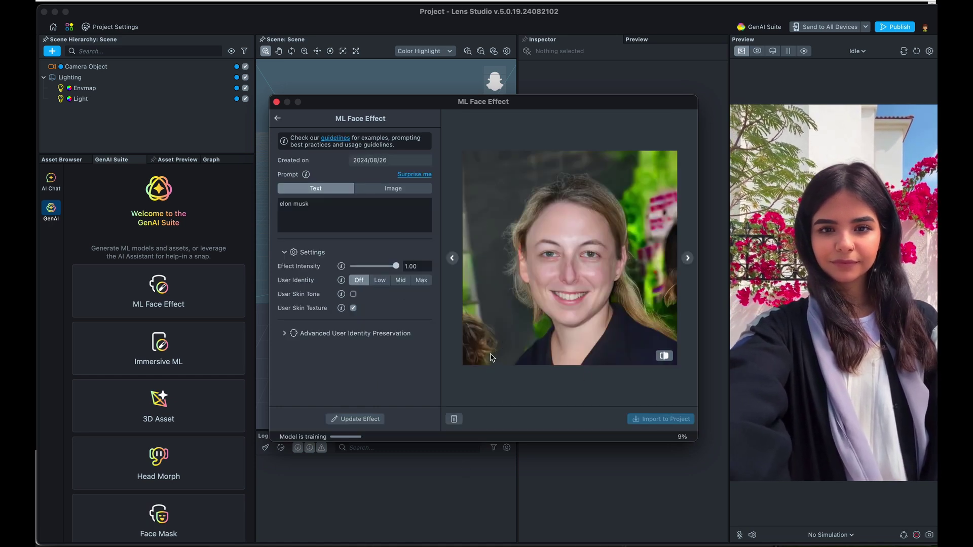
pyautogui.click(687, 259)
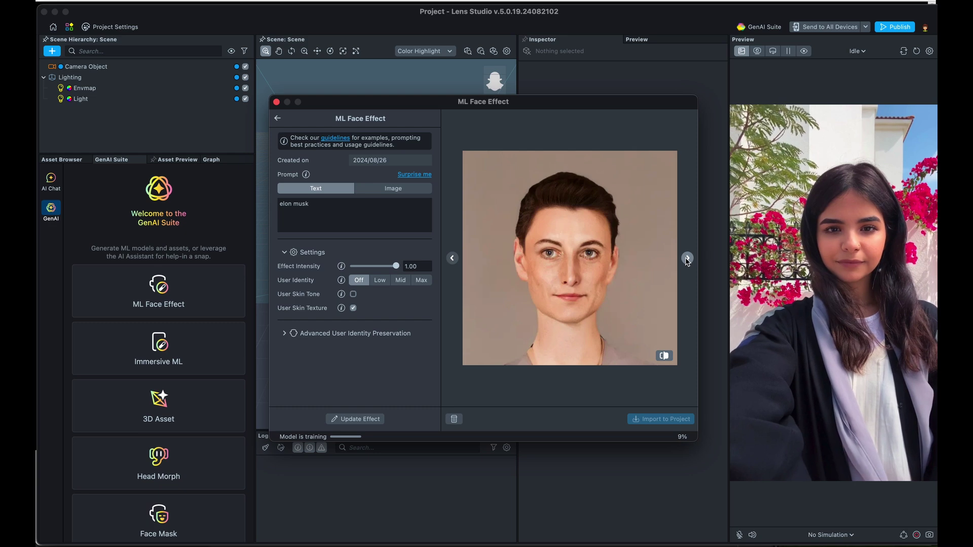
pyautogui.click(687, 259)
pyautogui.click(687, 259)
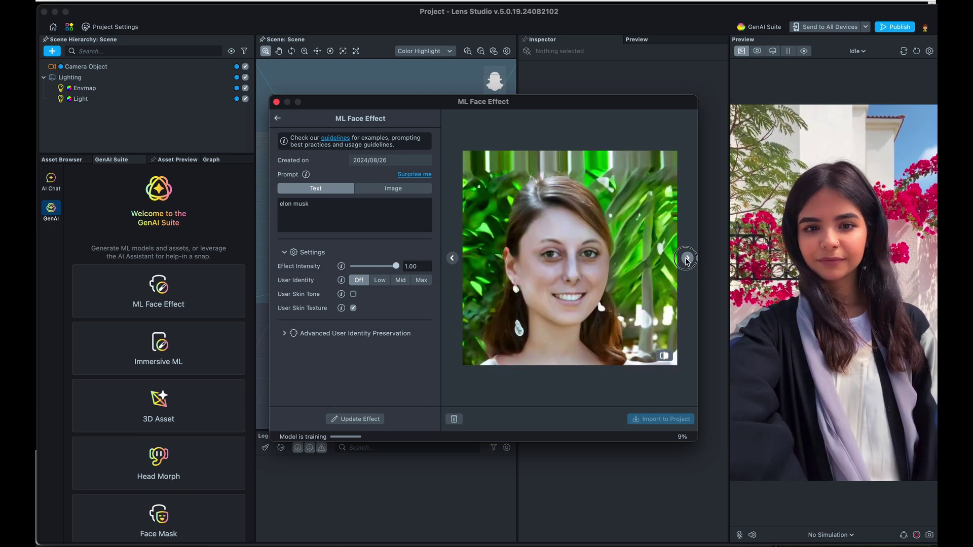
pyautogui.click(687, 259)
pyautogui.click(688, 259)
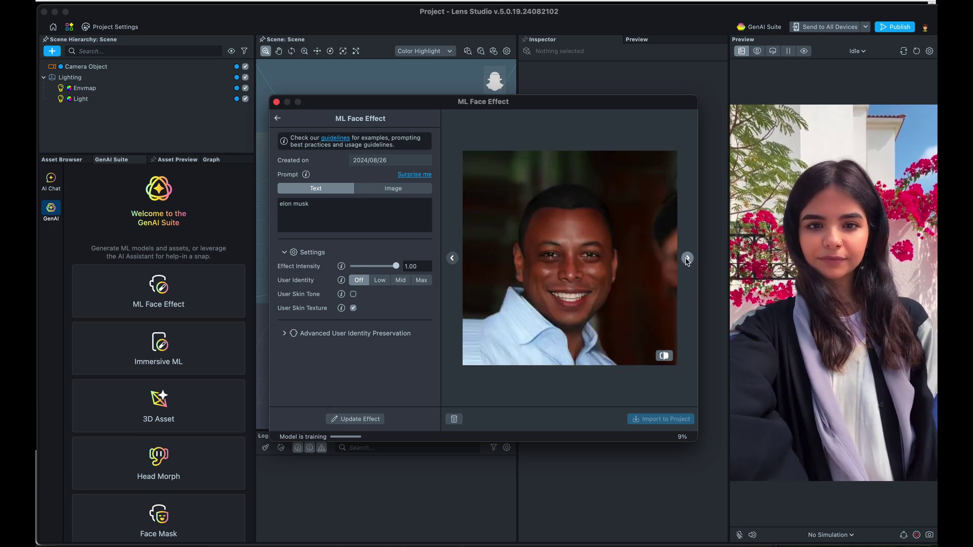
pyautogui.click(687, 259)
pyautogui.click(687, 259)
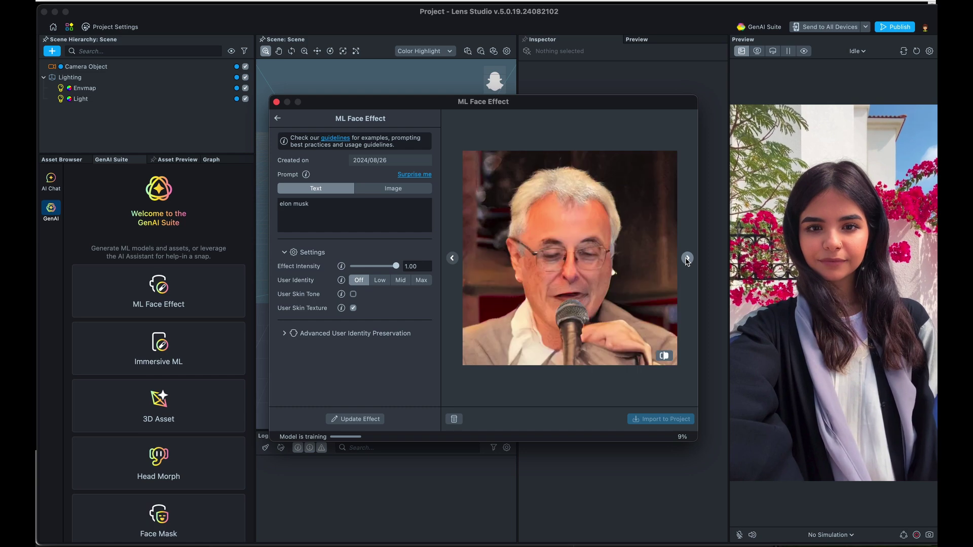
pyautogui.click(688, 259)
pyautogui.click(687, 259)
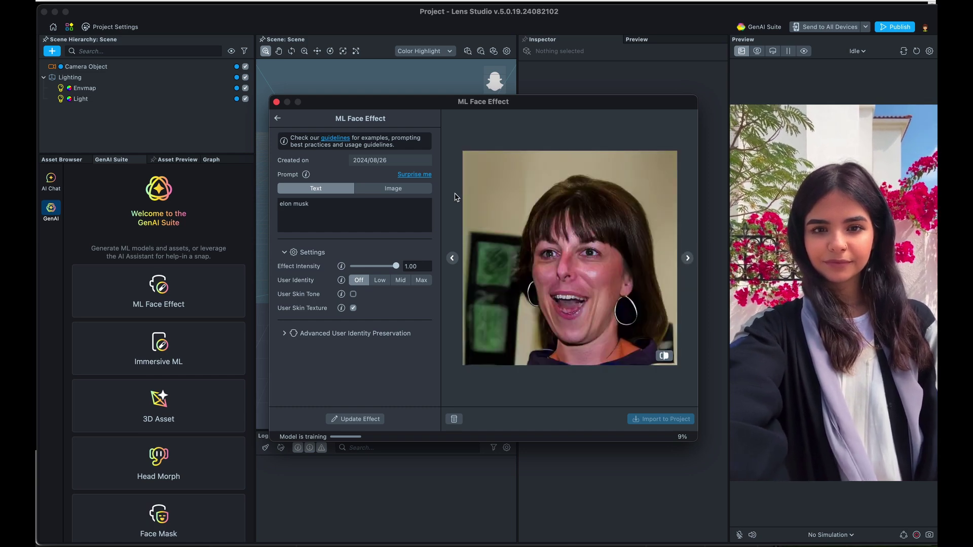
pyautogui.click(278, 118)
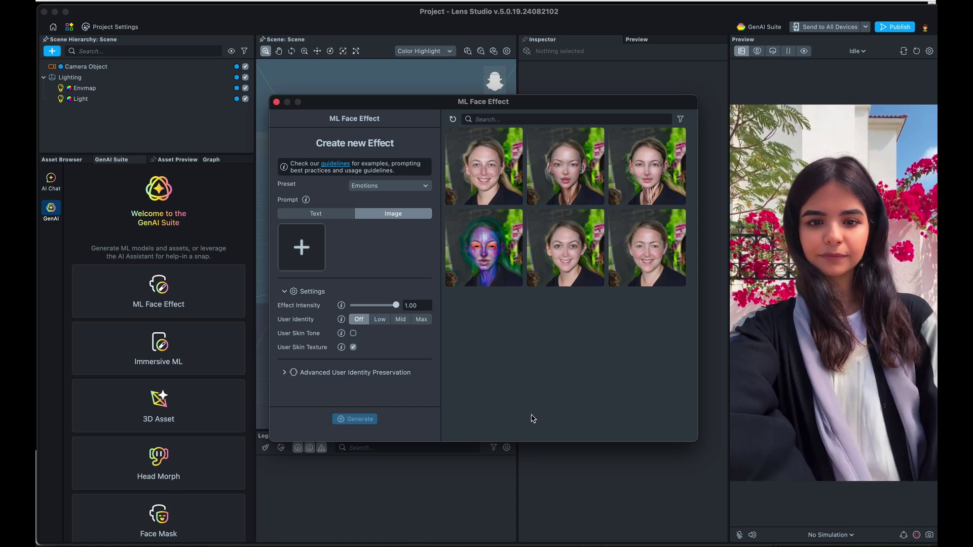
# - Create the model for the 'a big eyed alien' effect, then go back to Create new Effect
pyautogui.click(566, 284)
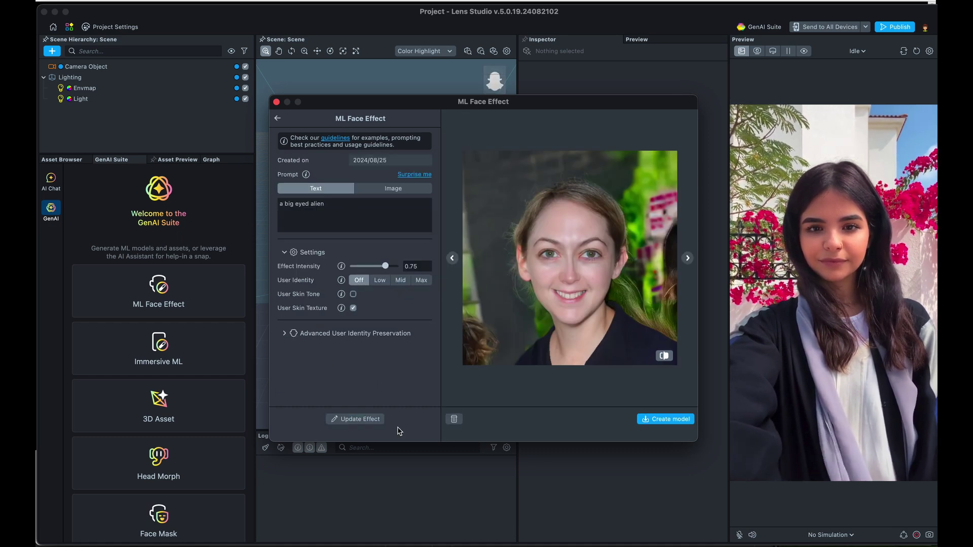
pyautogui.click(688, 259)
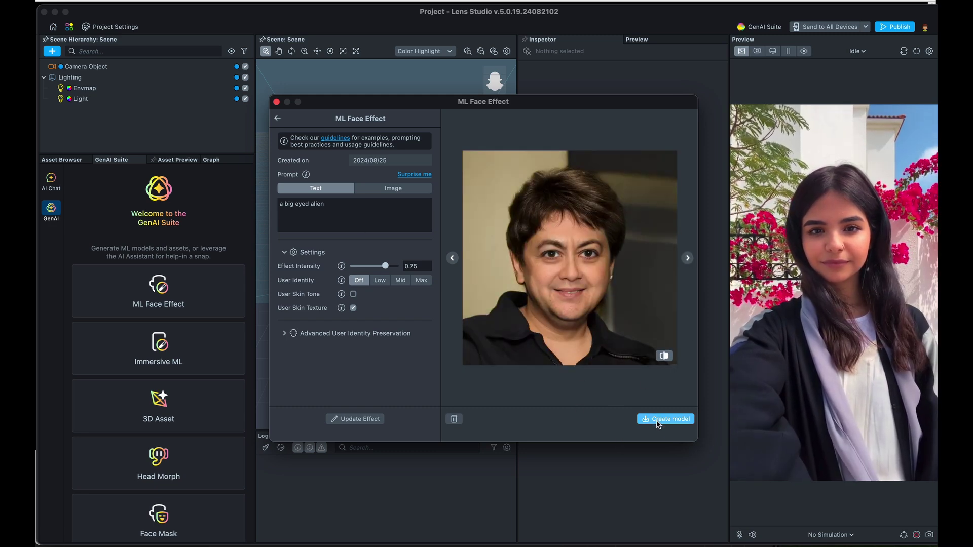
pyautogui.click(658, 420)
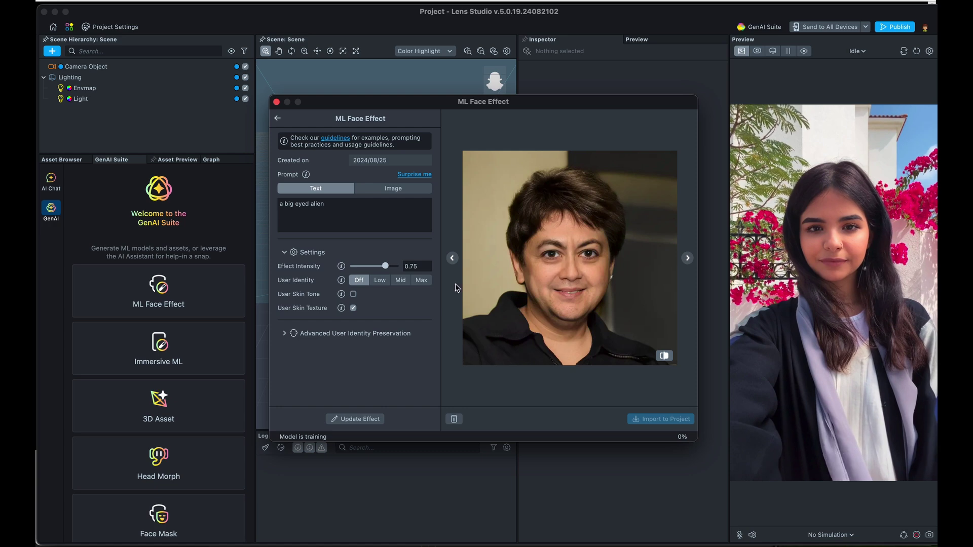
pyautogui.click(278, 119)
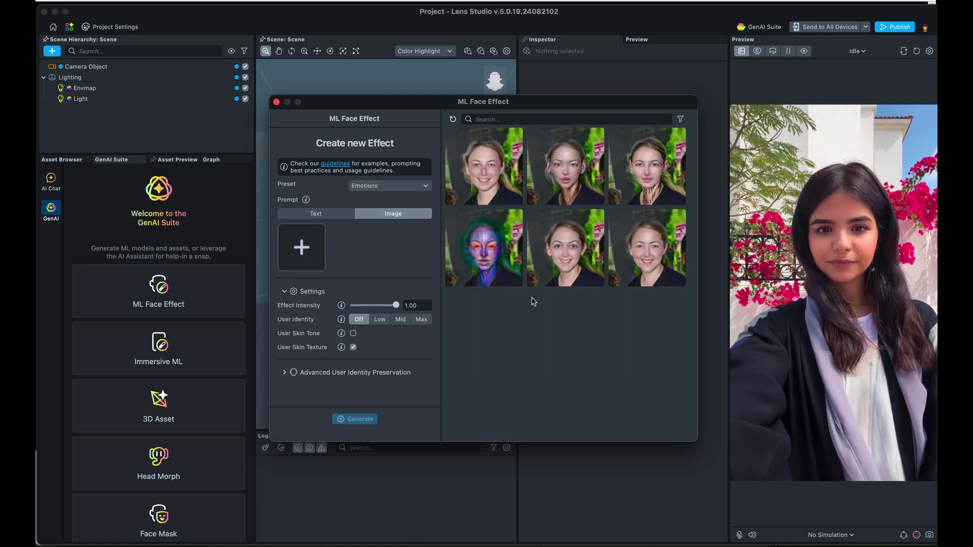
# - Browse the purple neon face effect's samples, import it, then close the ML Face Effect window
pyautogui.click(484, 254)
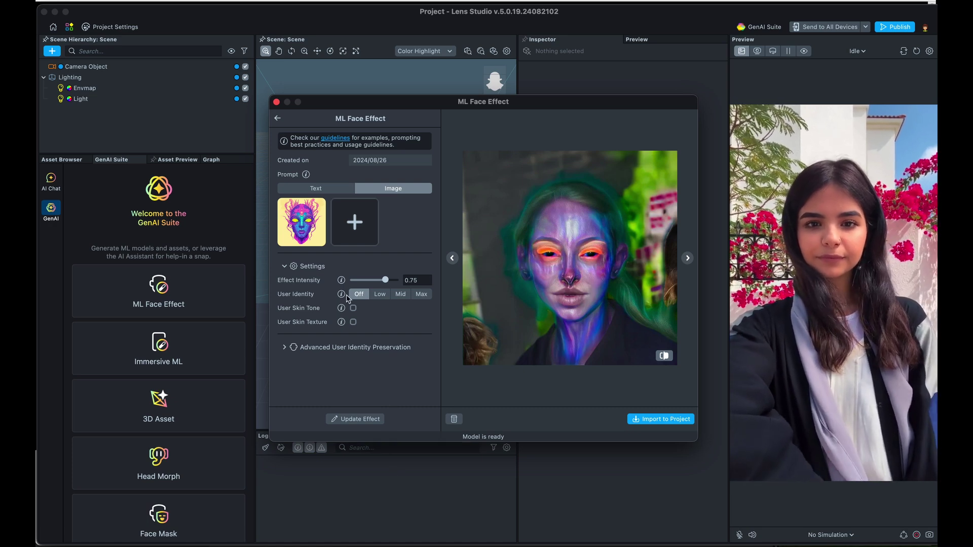
pyautogui.moveTo(318, 246)
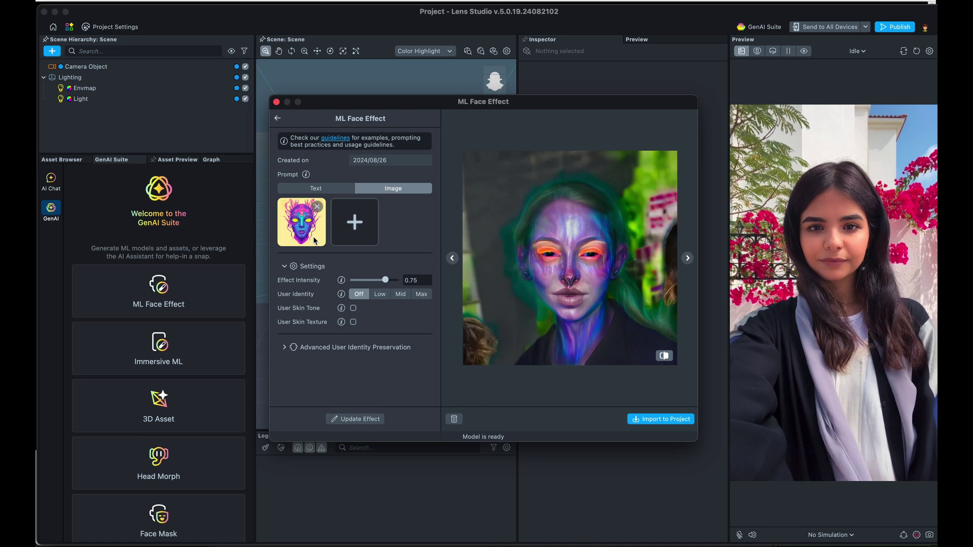
pyautogui.click(688, 259)
pyautogui.click(688, 259)
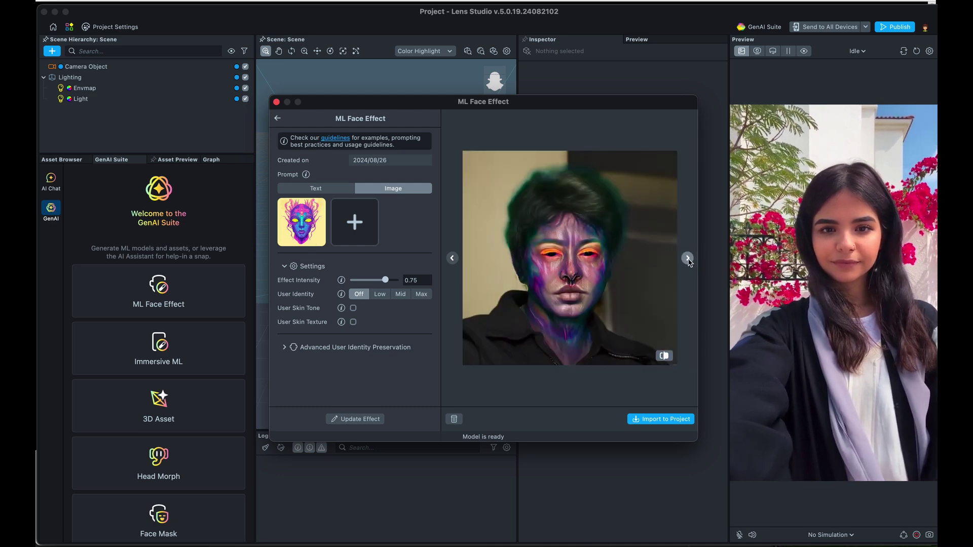
pyautogui.click(688, 259)
pyautogui.click(687, 259)
pyautogui.click(688, 259)
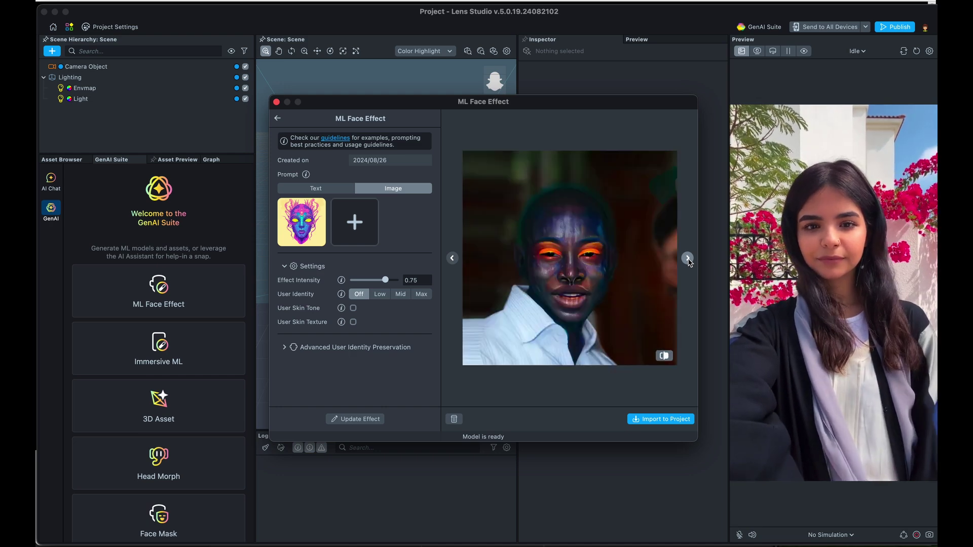
pyautogui.click(688, 259)
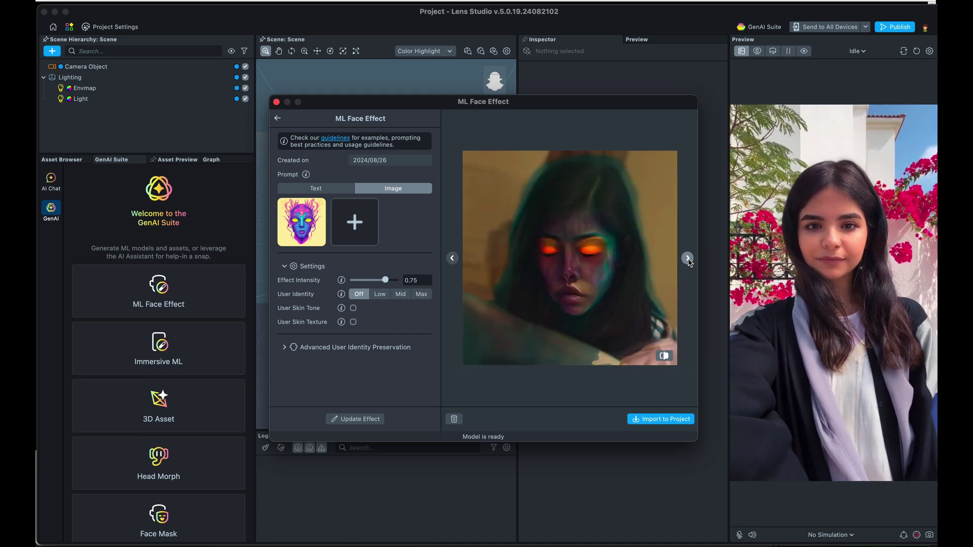
pyautogui.click(687, 259)
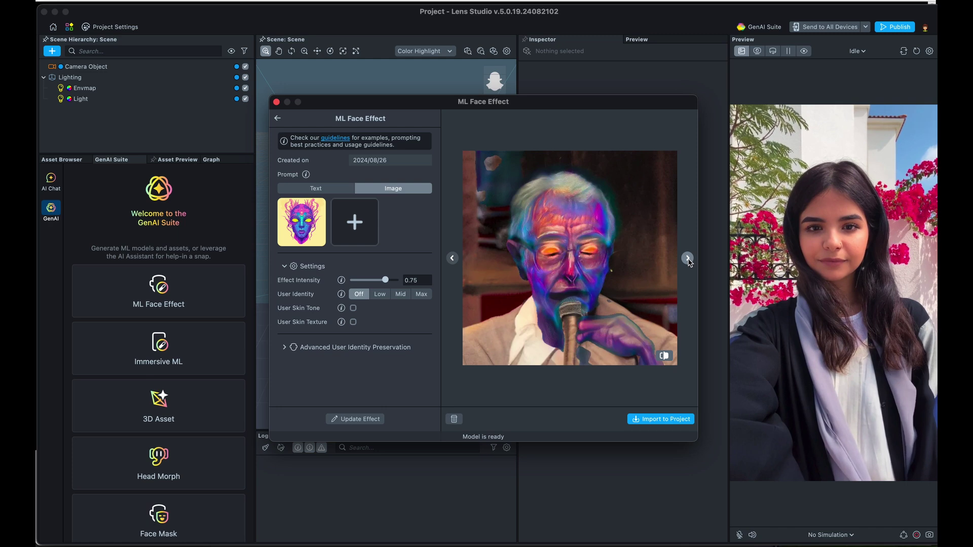
pyautogui.click(688, 259)
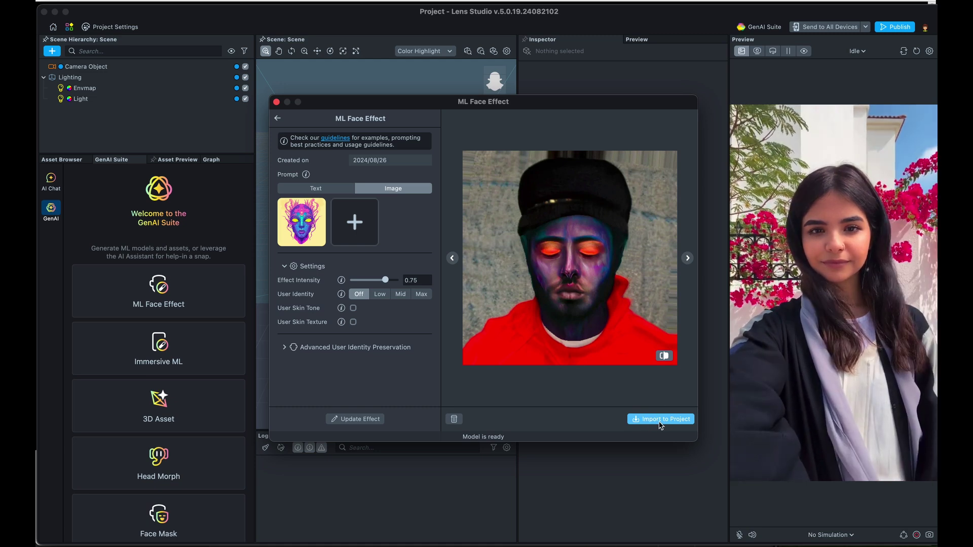
pyautogui.click(658, 420)
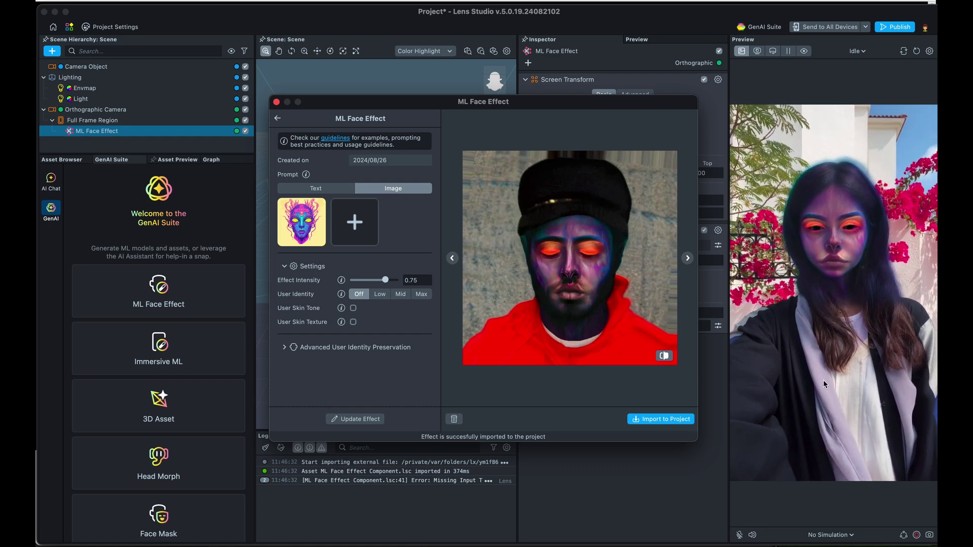
pyautogui.click(277, 102)
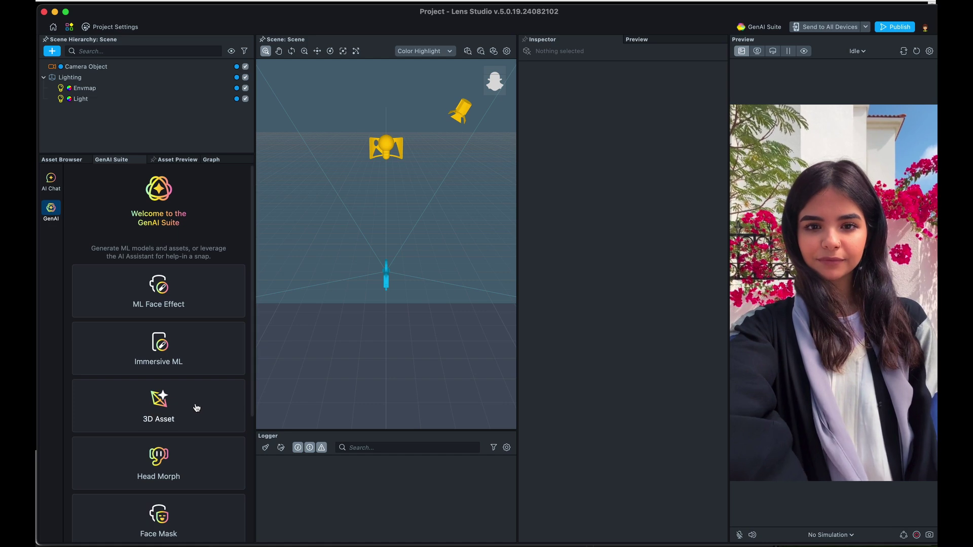
# - Open the Immersive ML creator from its card in the GenAI Suite panel
pyautogui.click(201, 360)
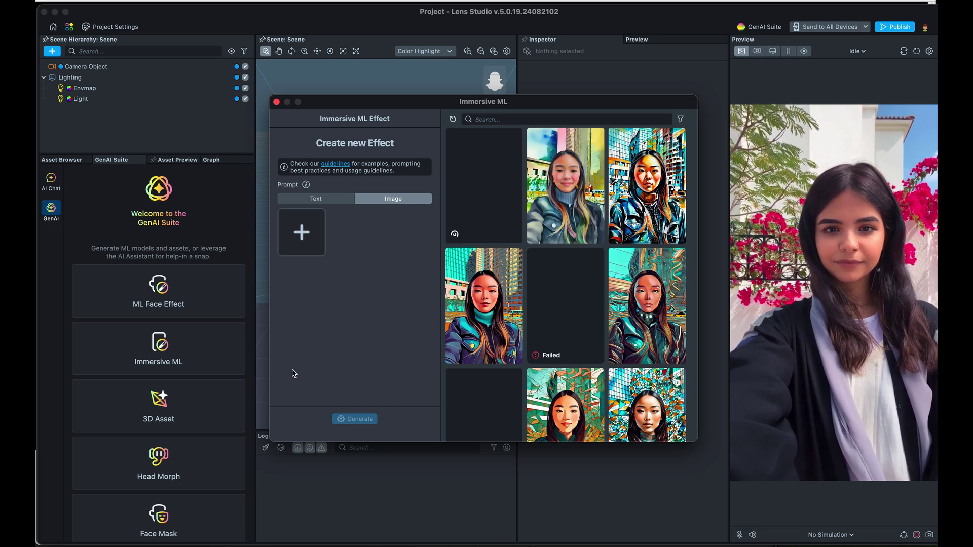
# - Switch the Immersive ML prompt between Text and Image modes to compare them
pyautogui.moveTo(307, 185)
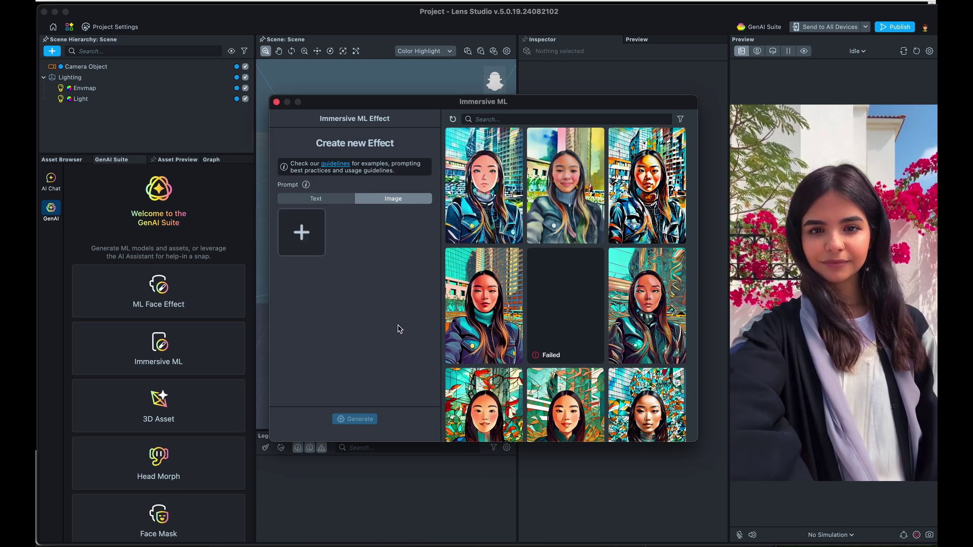
pyautogui.click(319, 199)
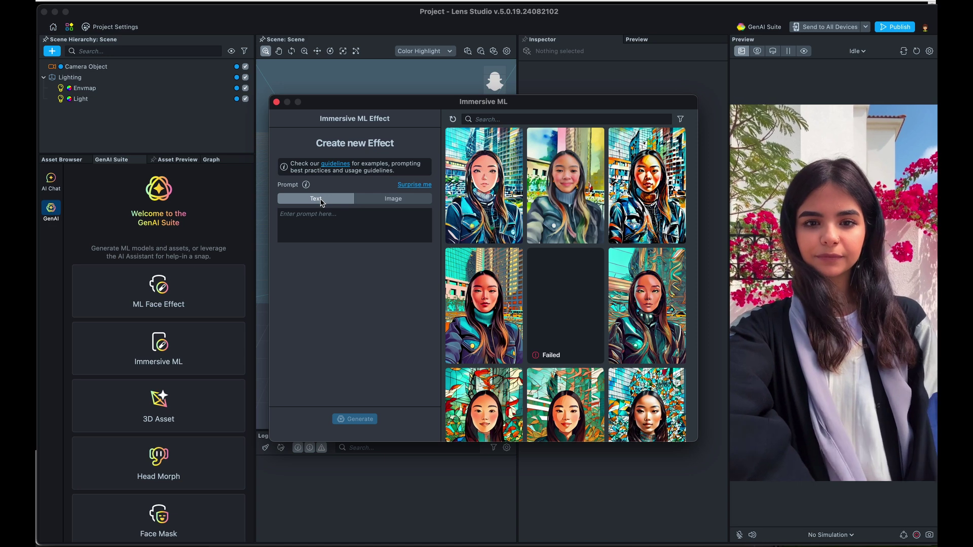
pyautogui.click(398, 199)
pyautogui.click(335, 201)
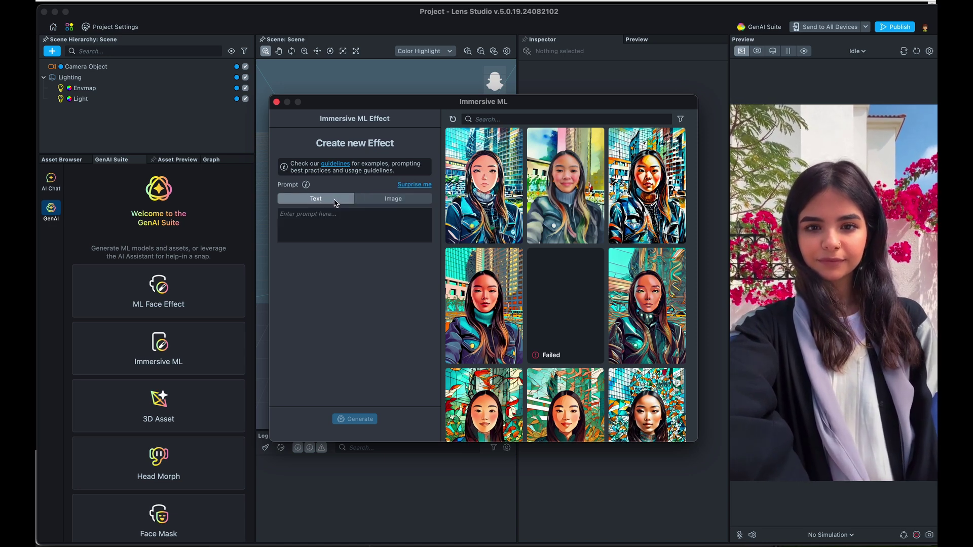
# - Browse the sample results of the 'anime, flat shading, retrofuturism, stars, pastels' effect
pyautogui.click(490, 187)
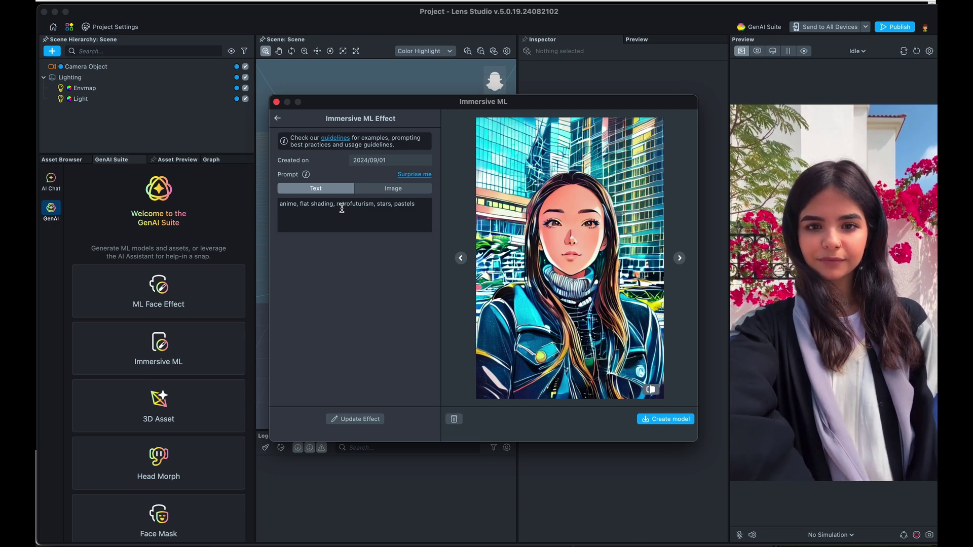
pyautogui.click(680, 258)
pyautogui.click(680, 259)
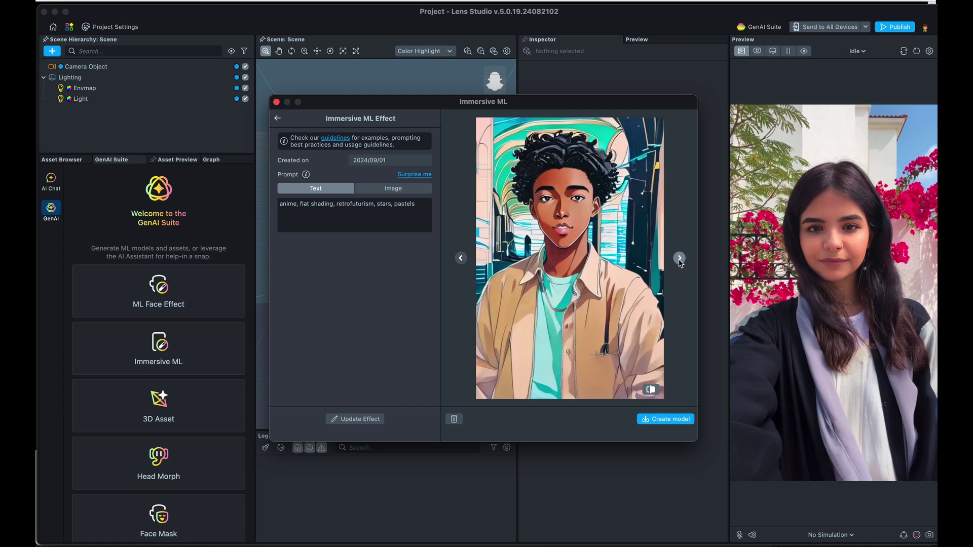
pyautogui.click(680, 258)
pyautogui.click(680, 259)
pyautogui.click(679, 258)
pyautogui.click(680, 258)
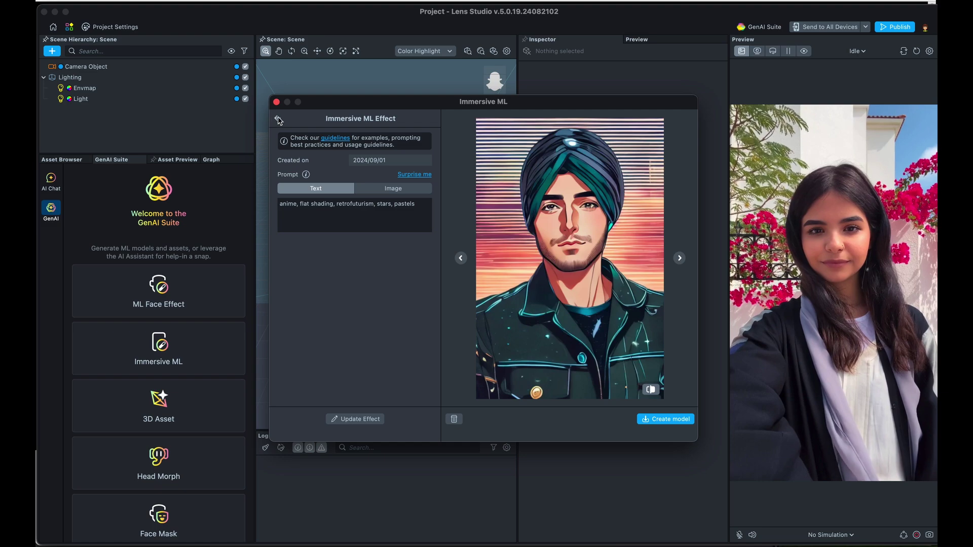
# - Go back to the gallery, scroll down, and open the last image-prompted effect
pyautogui.click(278, 120)
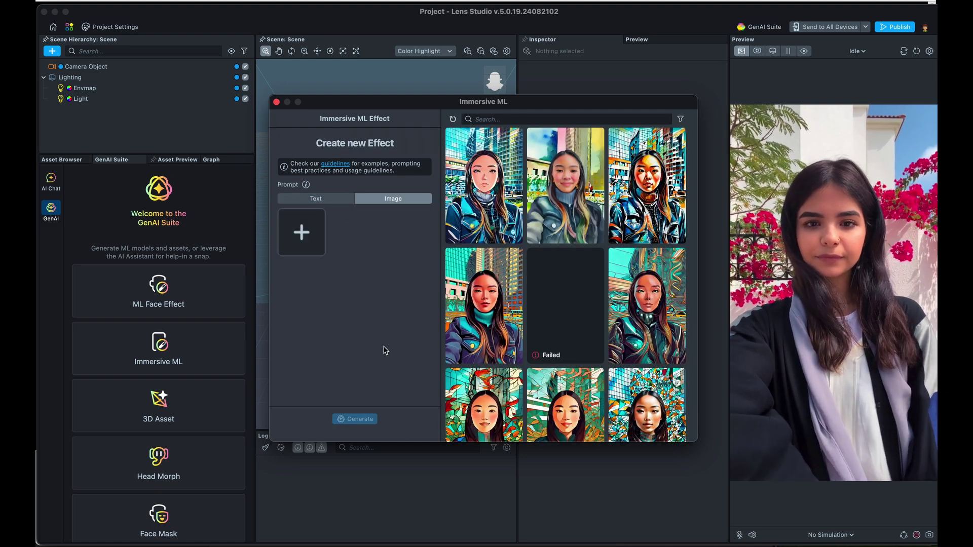
pyautogui.scroll(-5, 522, 365)
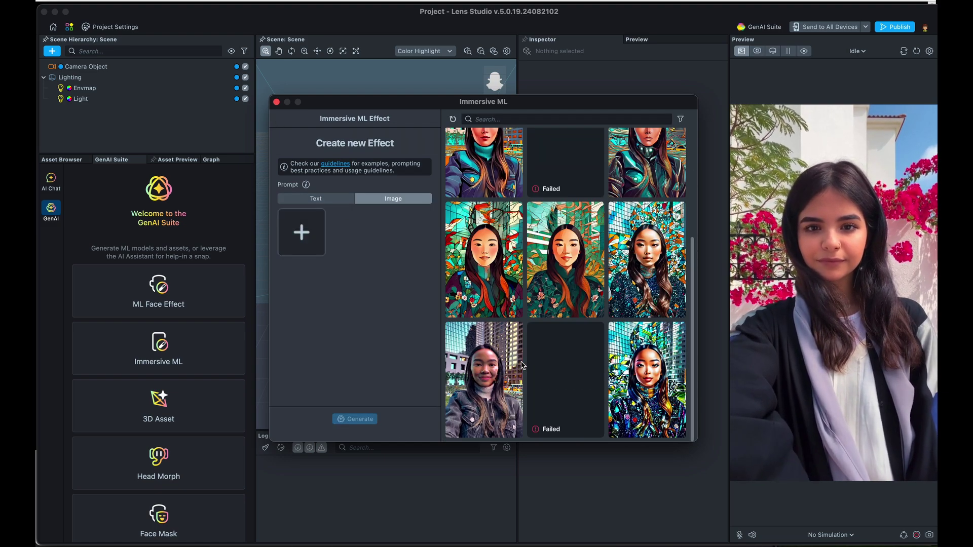
pyautogui.scroll(-5, 580, 426)
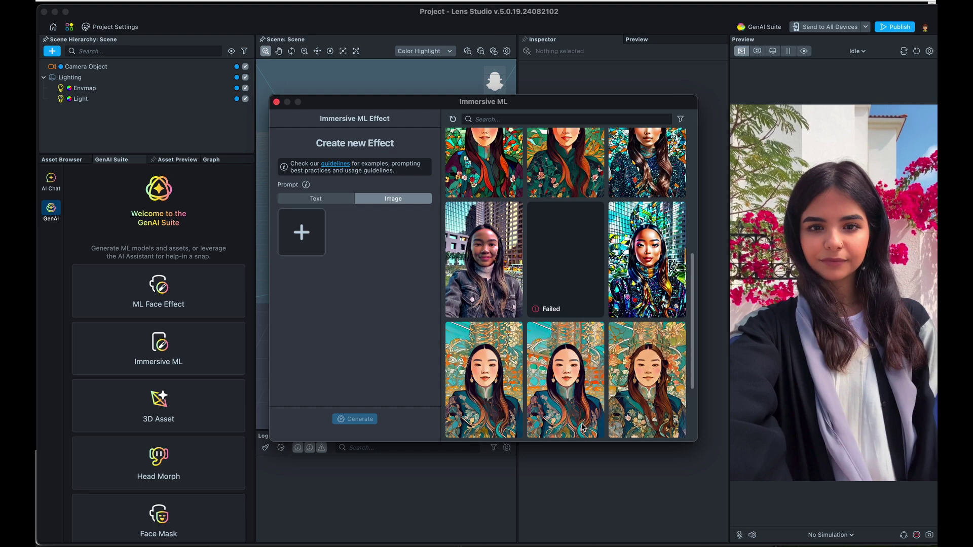
pyautogui.scroll(-3, 584, 428)
pyautogui.scroll(-4, 568, 330)
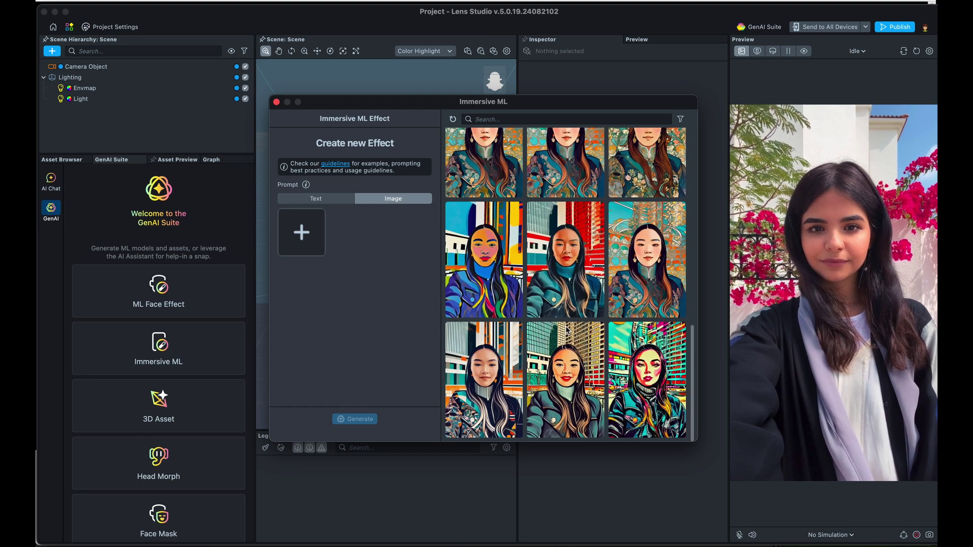
pyautogui.scroll(-3, 572, 365)
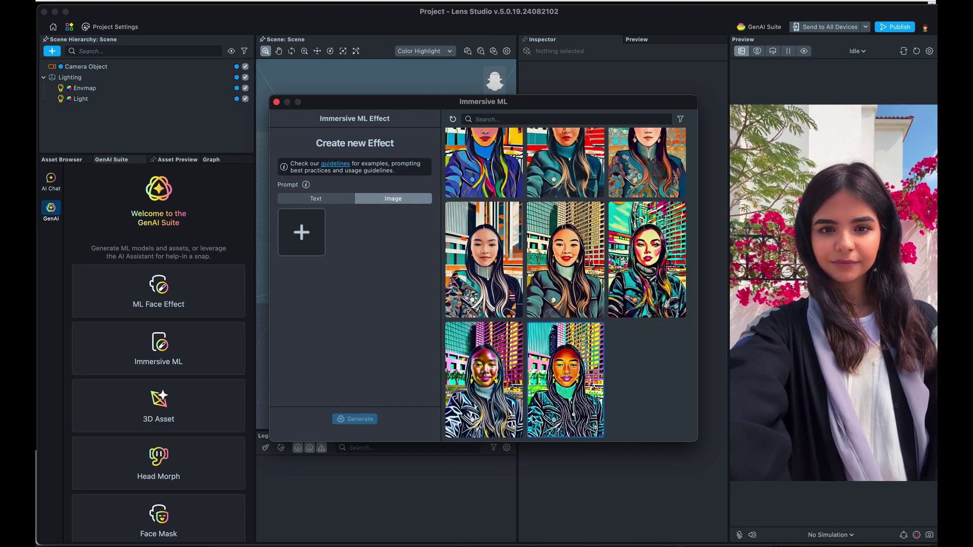
pyautogui.click(566, 381)
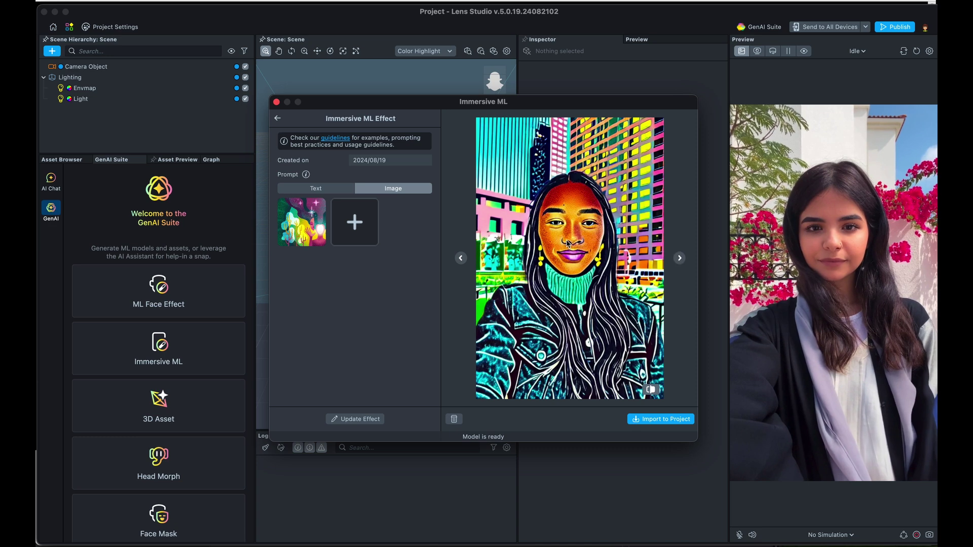
# - Step through its sample portraits to the neon-outlined portrait against pink skyscrapers
pyautogui.click(681, 258)
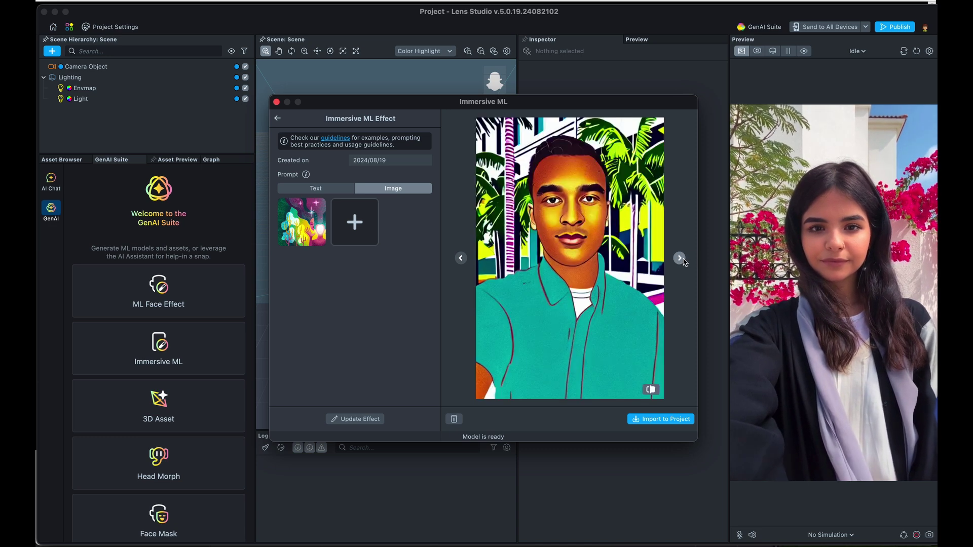
pyautogui.click(681, 259)
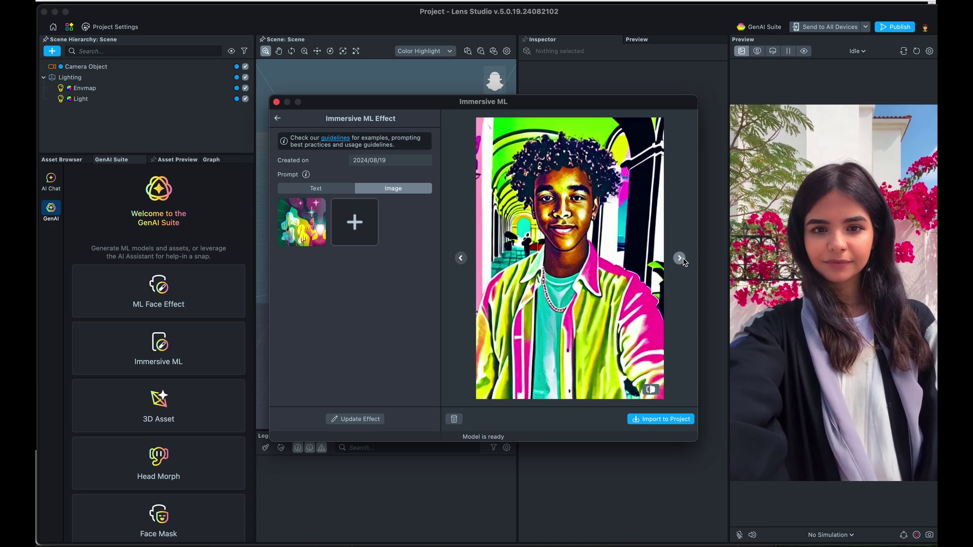
pyautogui.click(681, 259)
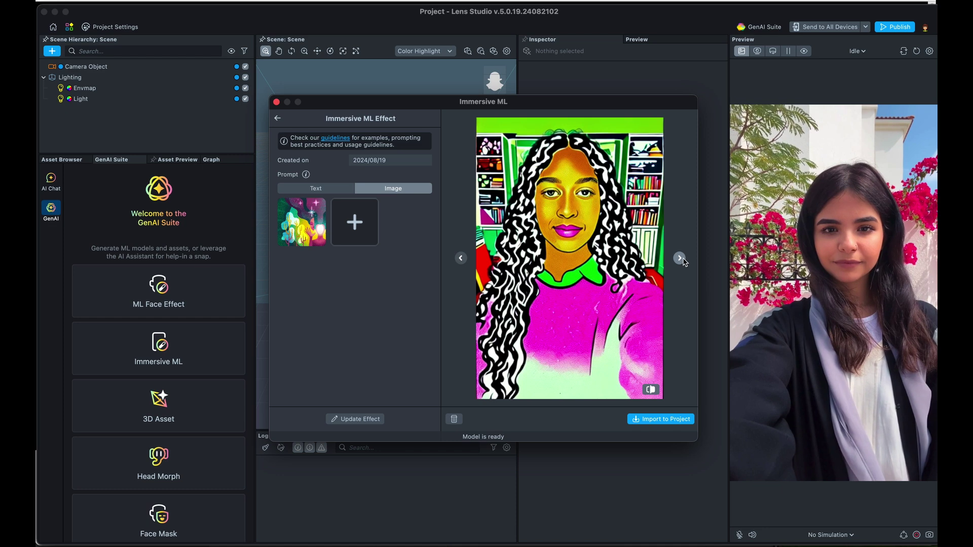
pyautogui.click(680, 258)
pyautogui.click(681, 259)
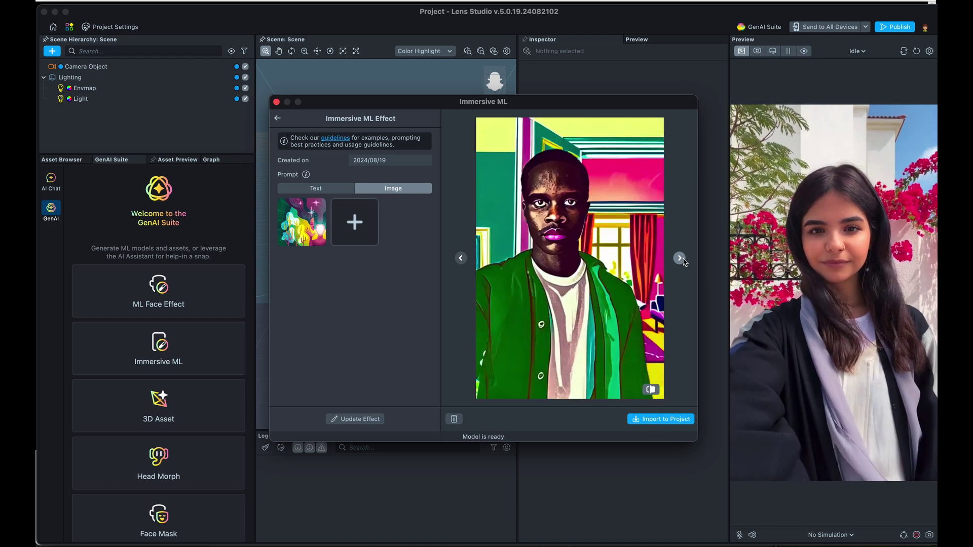
pyautogui.click(680, 258)
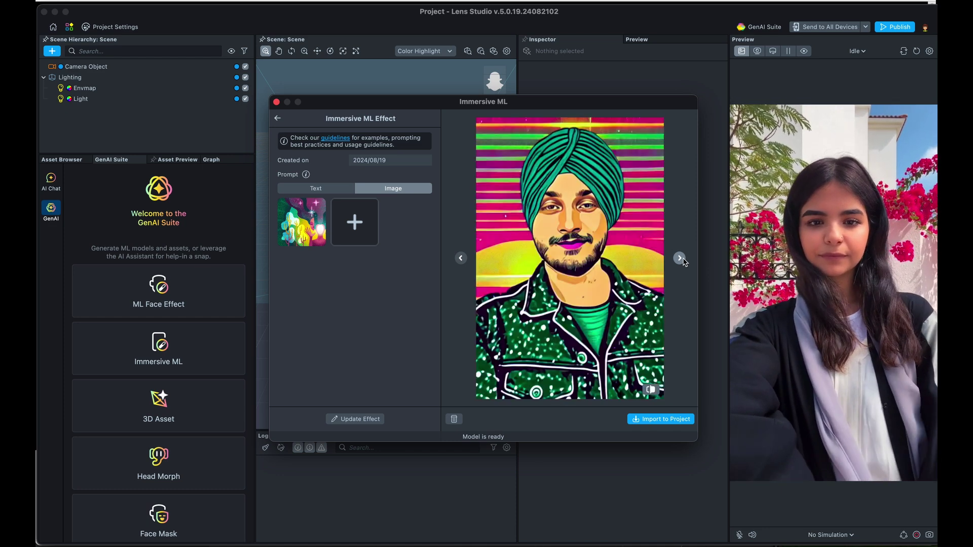
pyautogui.click(461, 259)
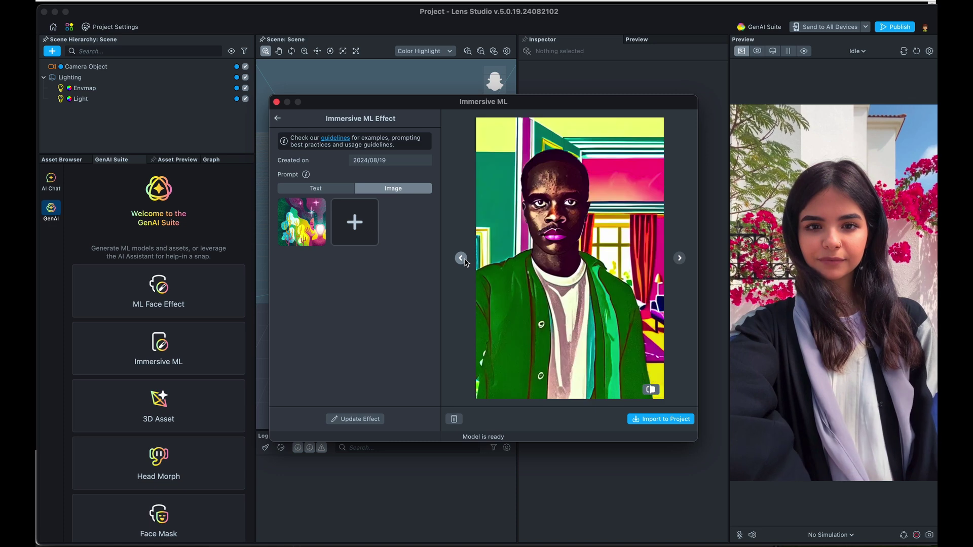
# - Cycle another image-prompted effect's sample portraits, then return to the Immersive ML gallery
pyautogui.click(278, 119)
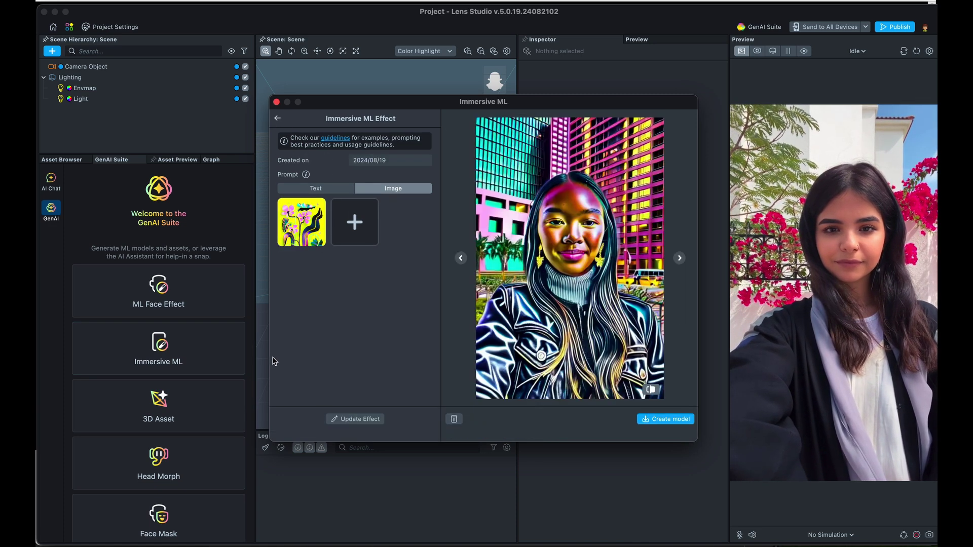
pyautogui.click(679, 259)
pyautogui.click(683, 261)
pyautogui.click(682, 260)
pyautogui.click(683, 260)
pyautogui.click(682, 259)
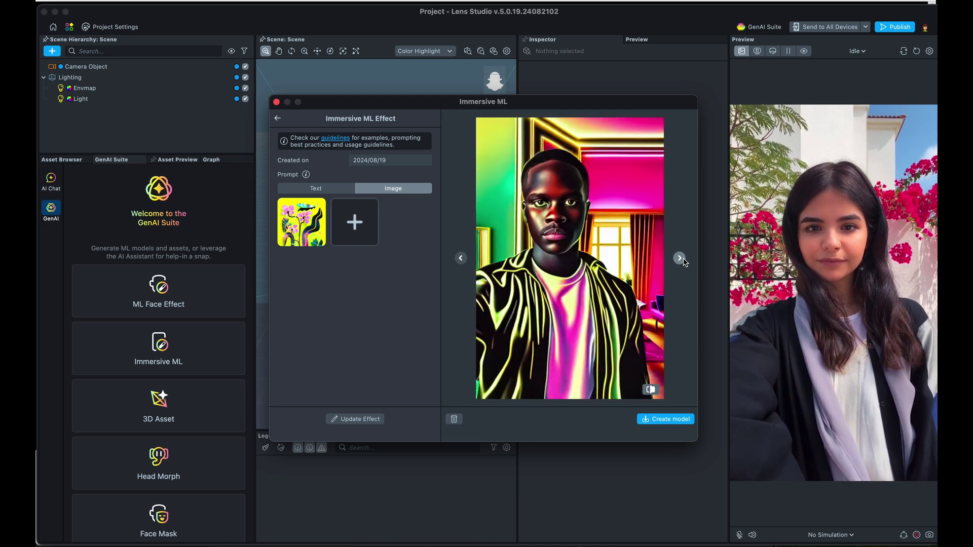
pyautogui.click(277, 118)
pyautogui.scroll(2, 661, 375)
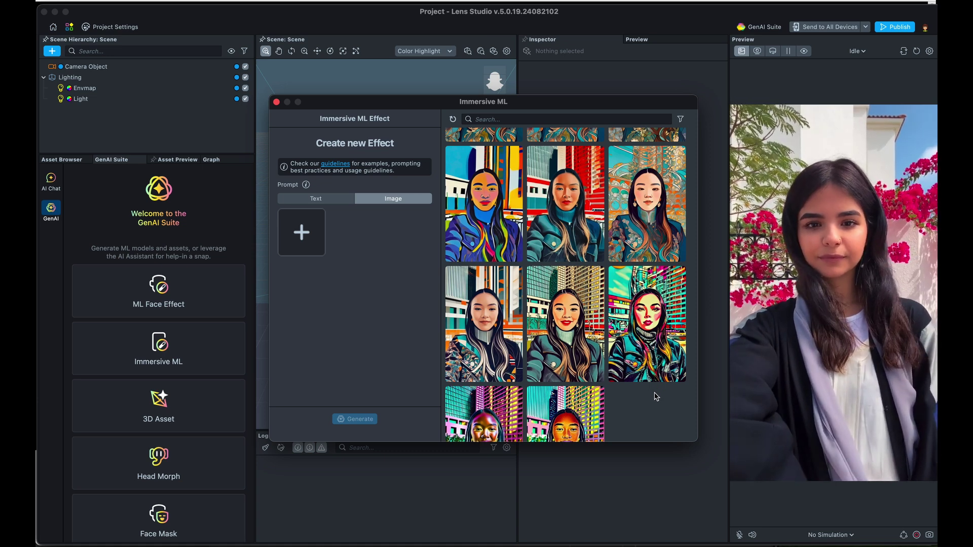
# - Open the 'art deco, geometric, clean lines' effect and step through four of its sample portraits
pyautogui.click(502, 361)
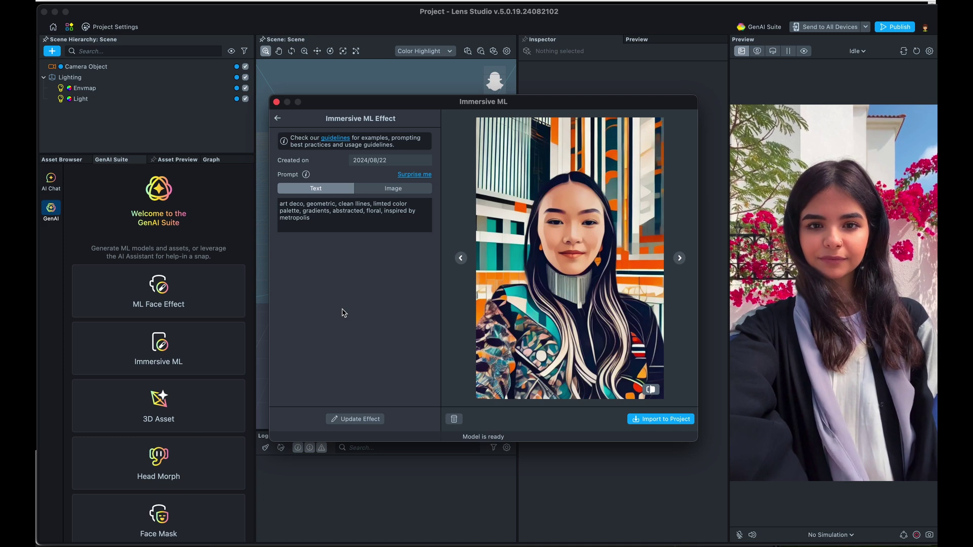
pyautogui.click(680, 258)
pyautogui.click(679, 259)
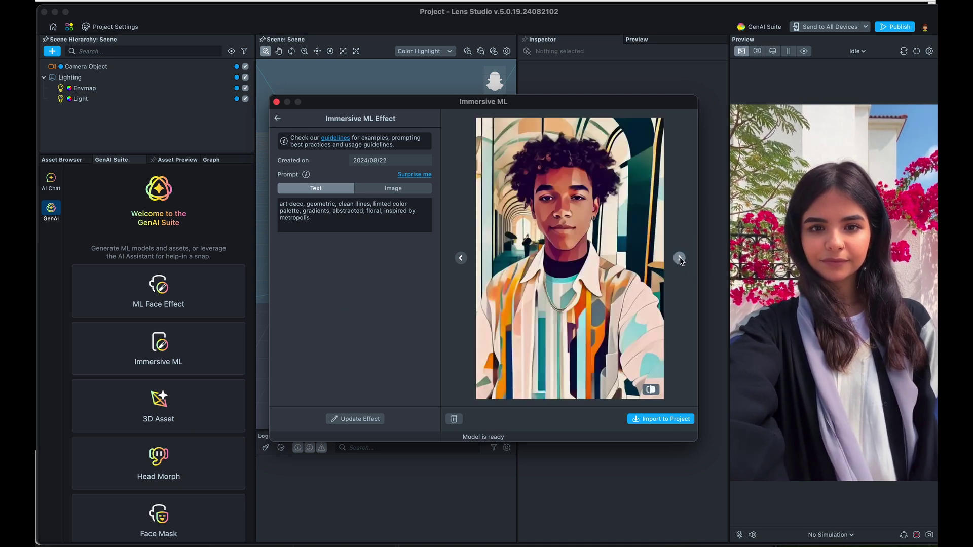
pyautogui.click(680, 259)
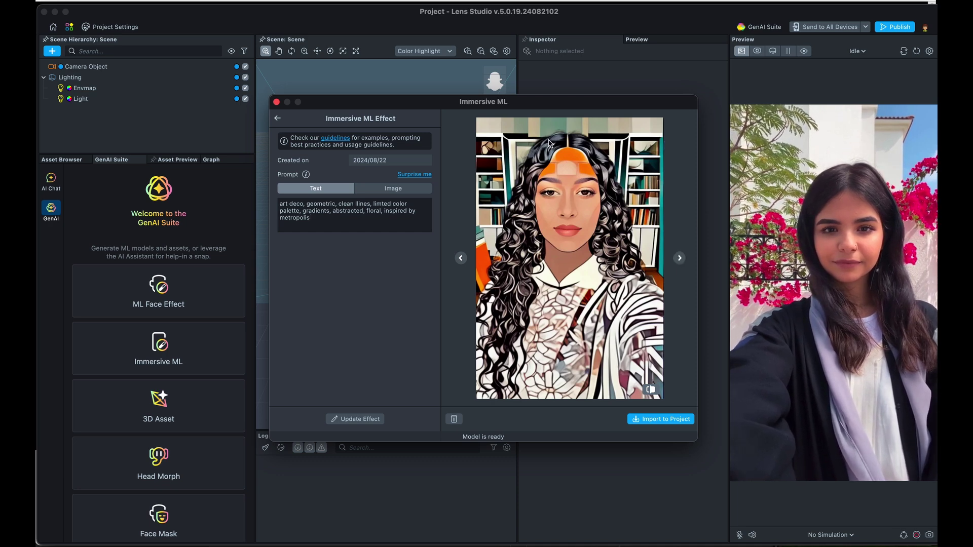
pyautogui.click(680, 260)
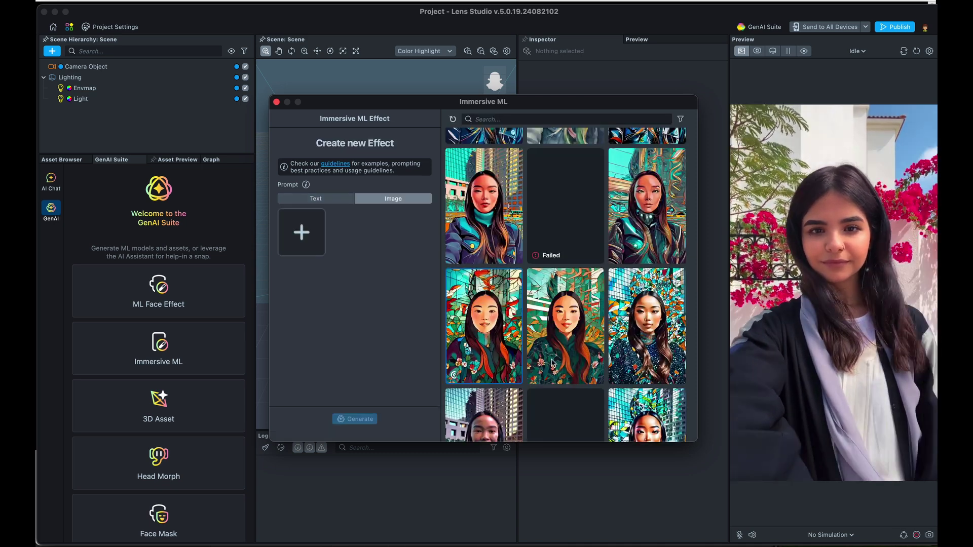
# - Review five stained-glass flowers-and-vines samples, then import that effect into the project
pyautogui.click(559, 386)
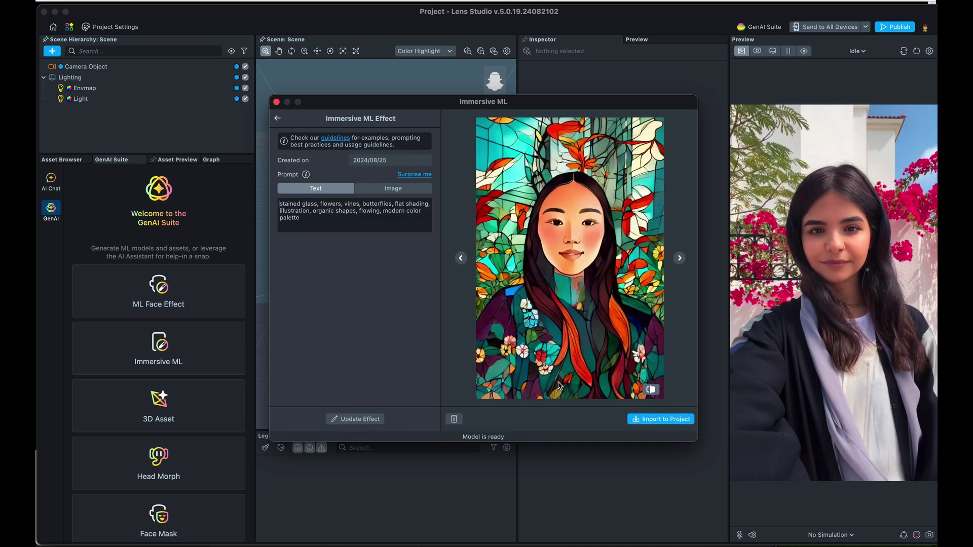
pyautogui.click(680, 259)
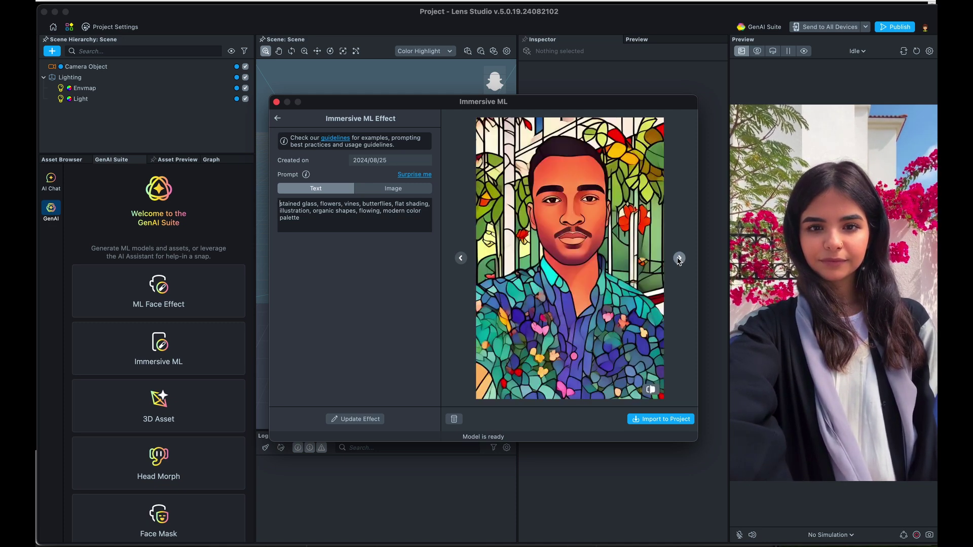
pyautogui.click(679, 259)
pyautogui.click(679, 259)
pyautogui.click(679, 259)
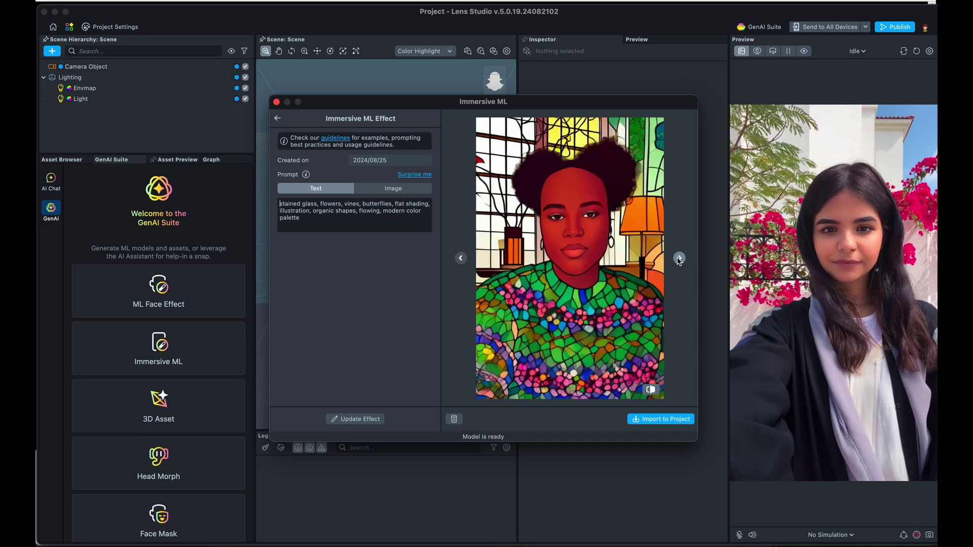
pyautogui.click(680, 259)
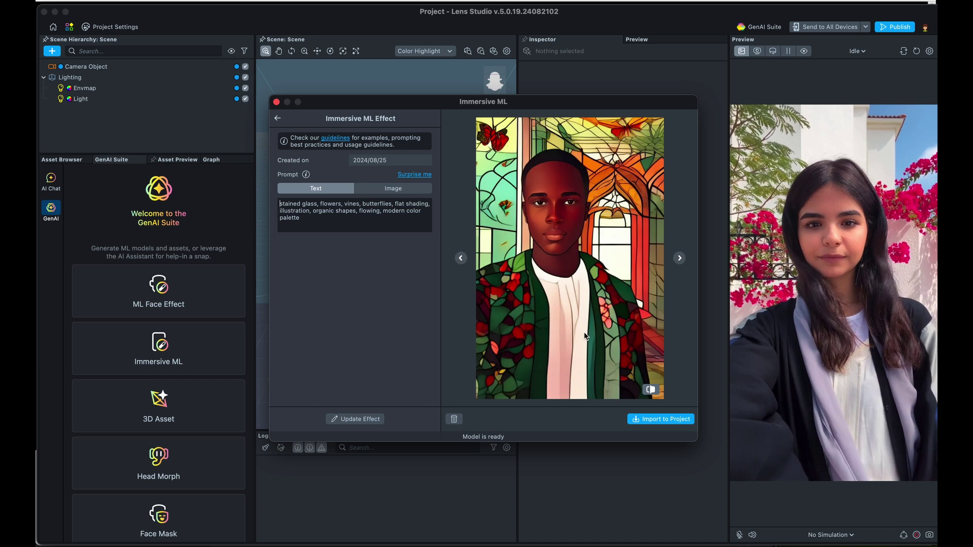
pyautogui.click(648, 418)
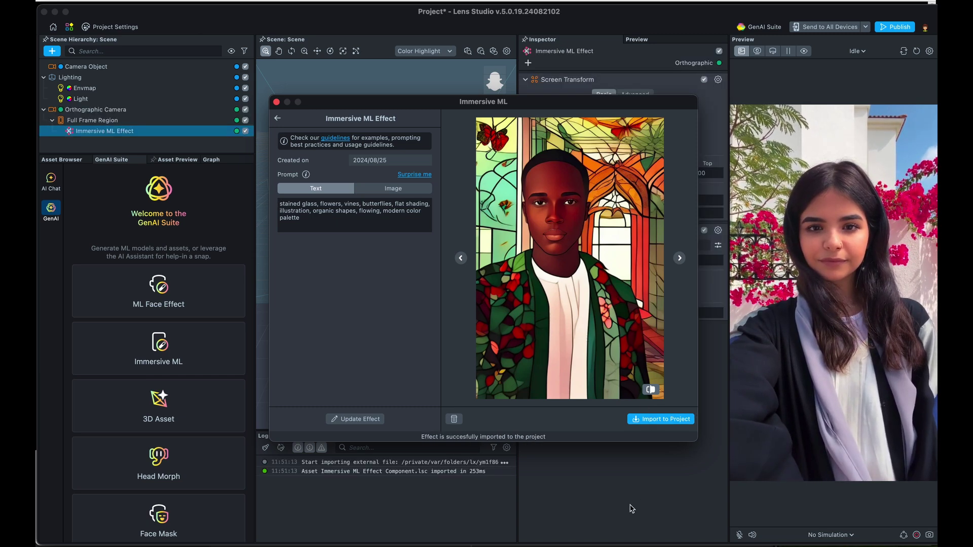
# - Close the Immersive ML window and try the stained-glass effect on two Idle Person simulations
pyautogui.click(277, 102)
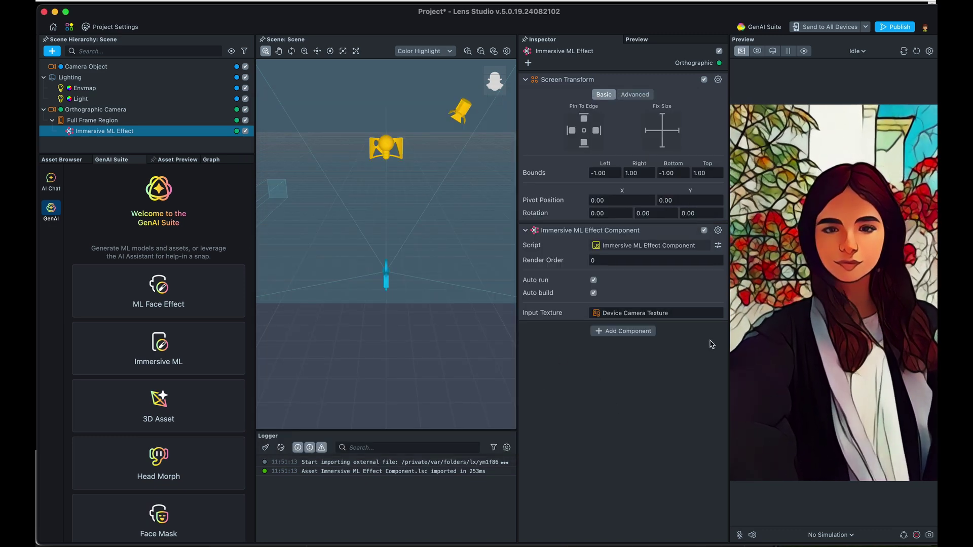
pyautogui.click(858, 51)
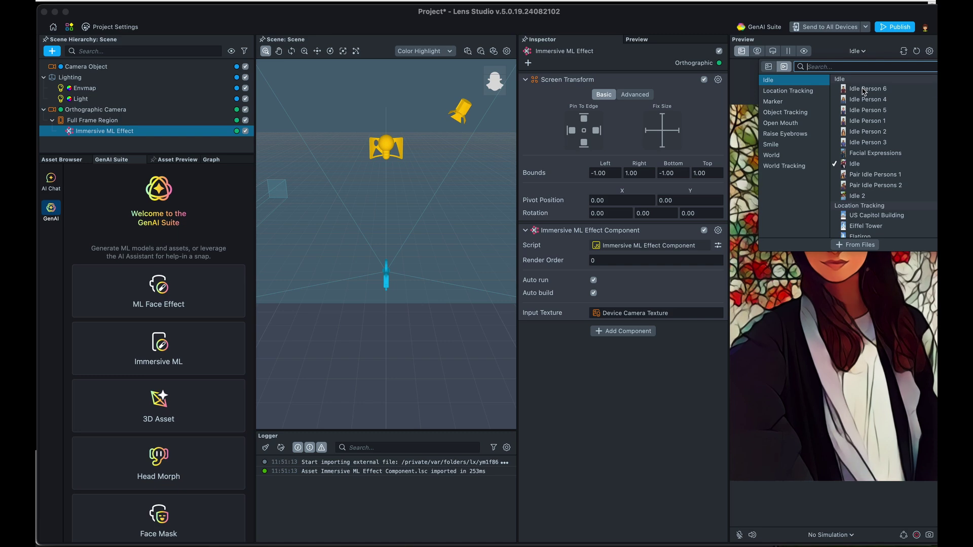
pyautogui.click(864, 99)
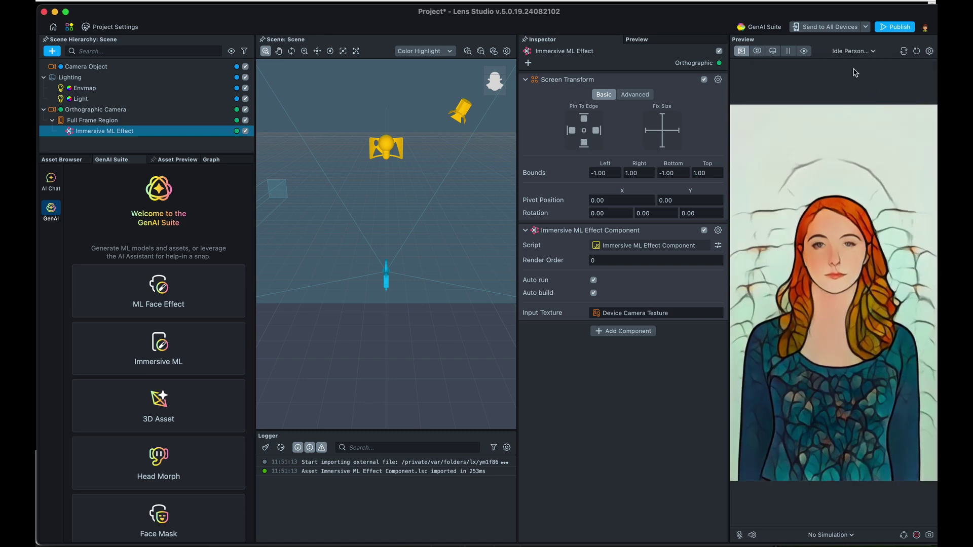
pyautogui.click(855, 51)
pyautogui.click(861, 132)
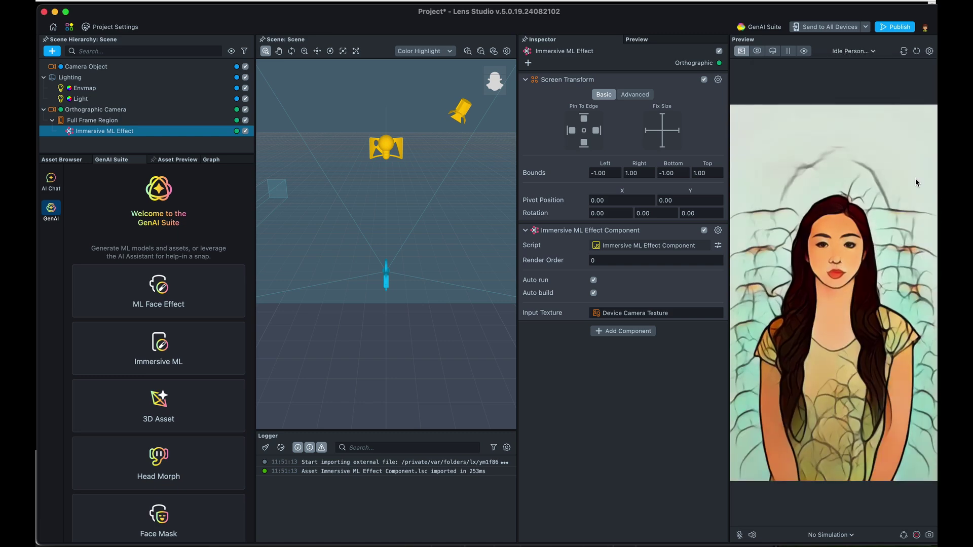
pyautogui.click(854, 51)
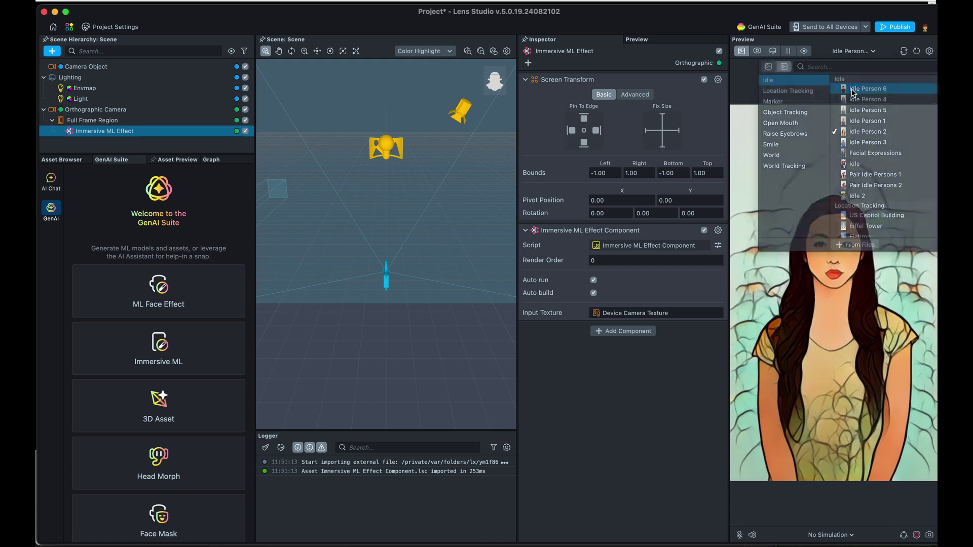
# - Preview the stained-glass lens on Idle Person 6 and send it to all paired devices
pyautogui.click(865, 89)
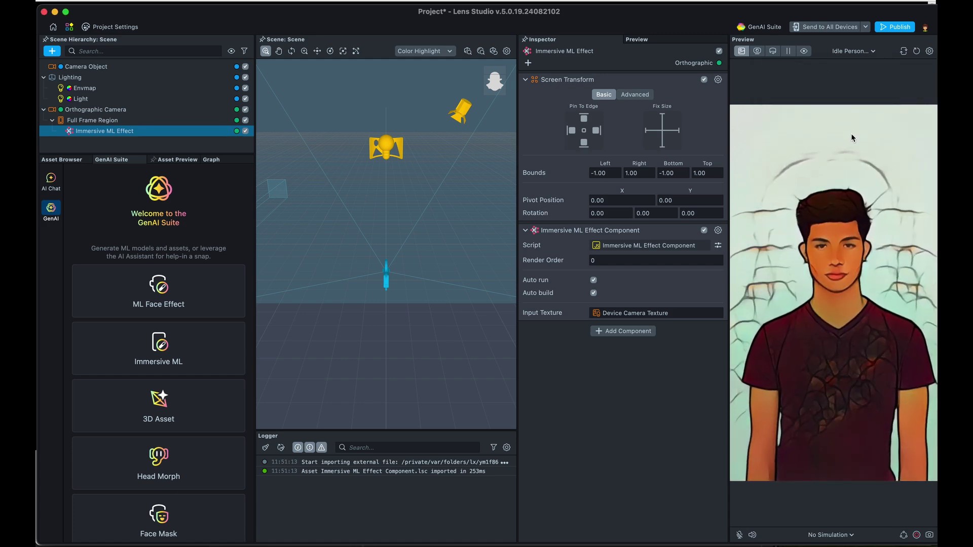
pyautogui.click(826, 27)
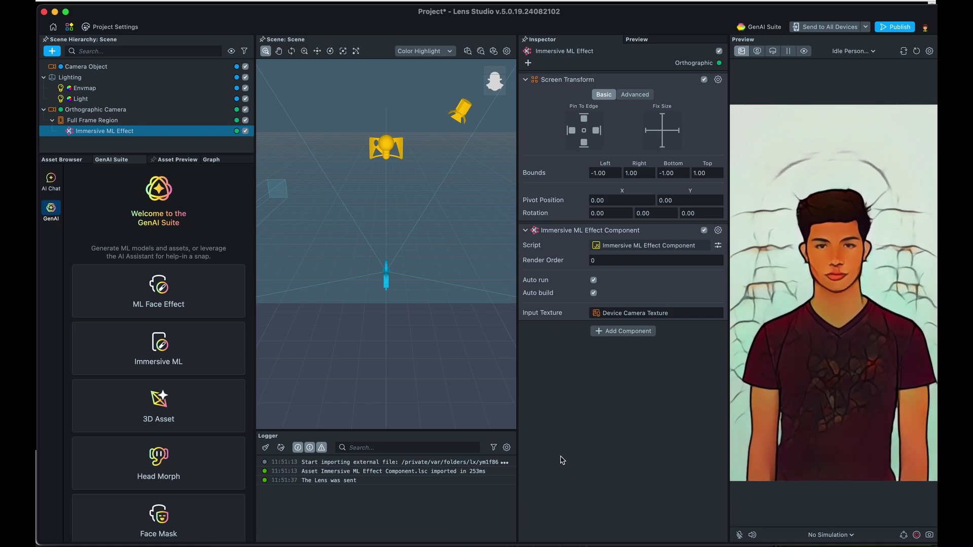
pyautogui.scroll(-2, 161, 472)
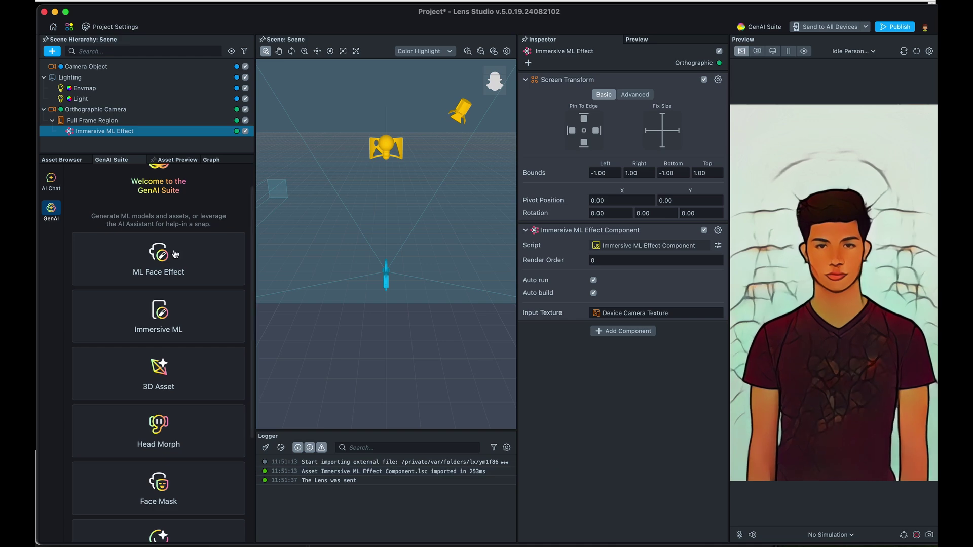
# - Import the alien flower 3D asset into the project at Standard quality
pyautogui.click(159, 375)
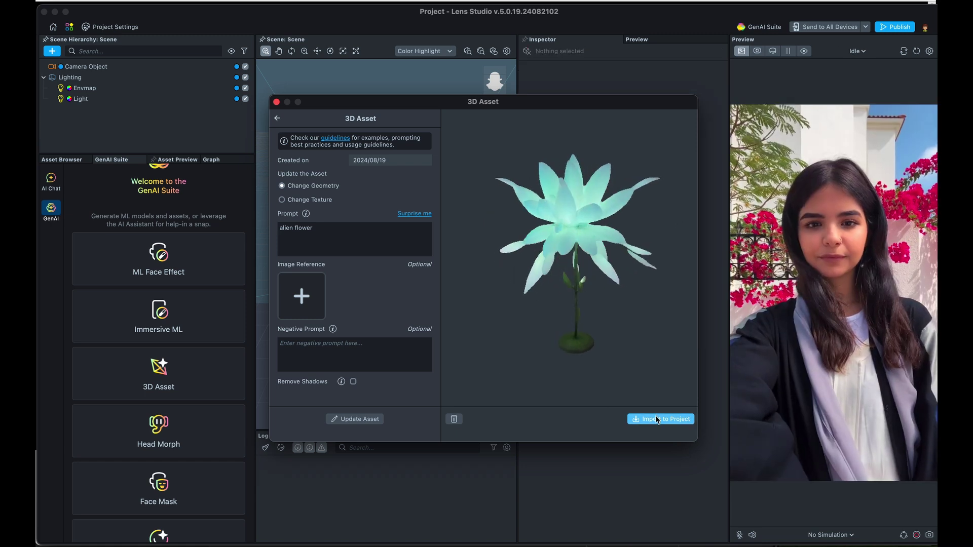
pyautogui.click(659, 420)
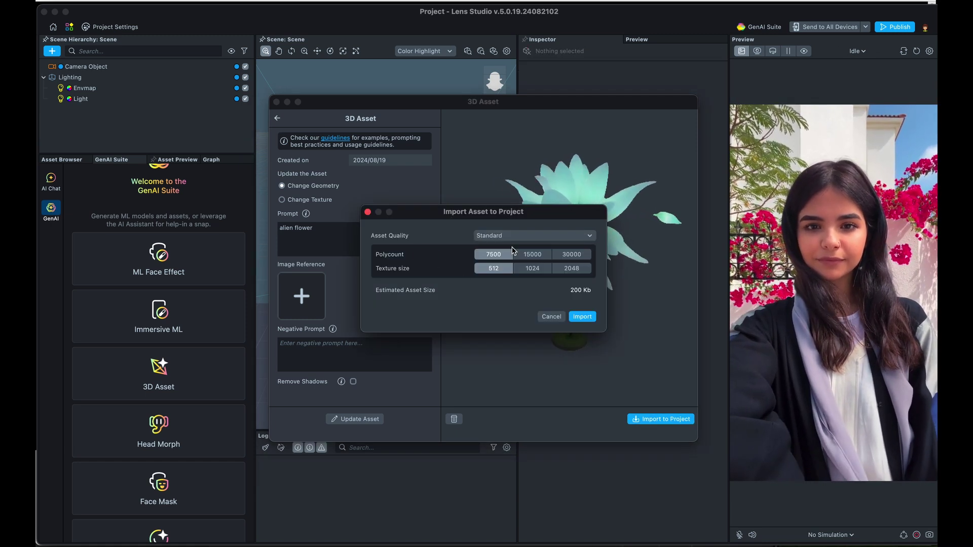
pyautogui.click(583, 317)
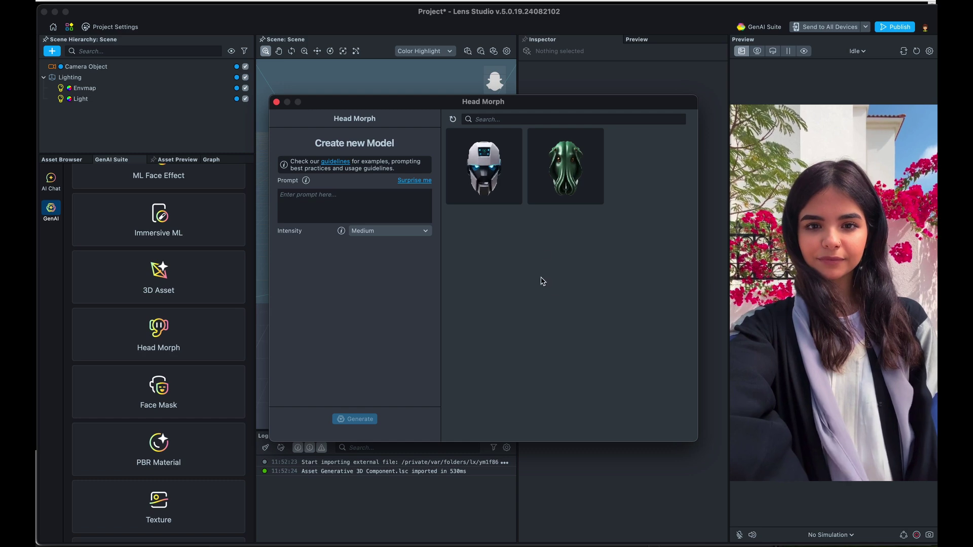
# - Add the green cthulhu head morph to the project and close the Head Morph window
pyautogui.click(481, 189)
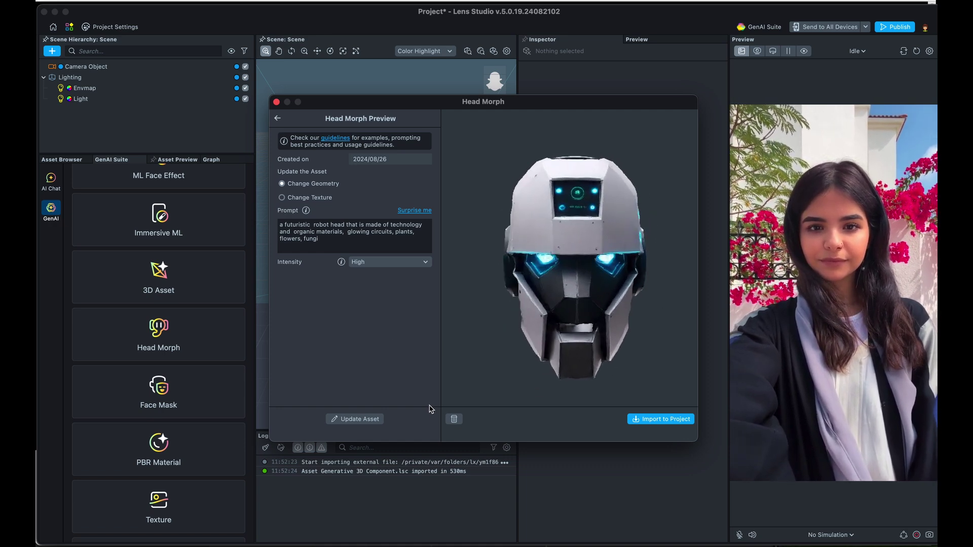
pyautogui.click(277, 118)
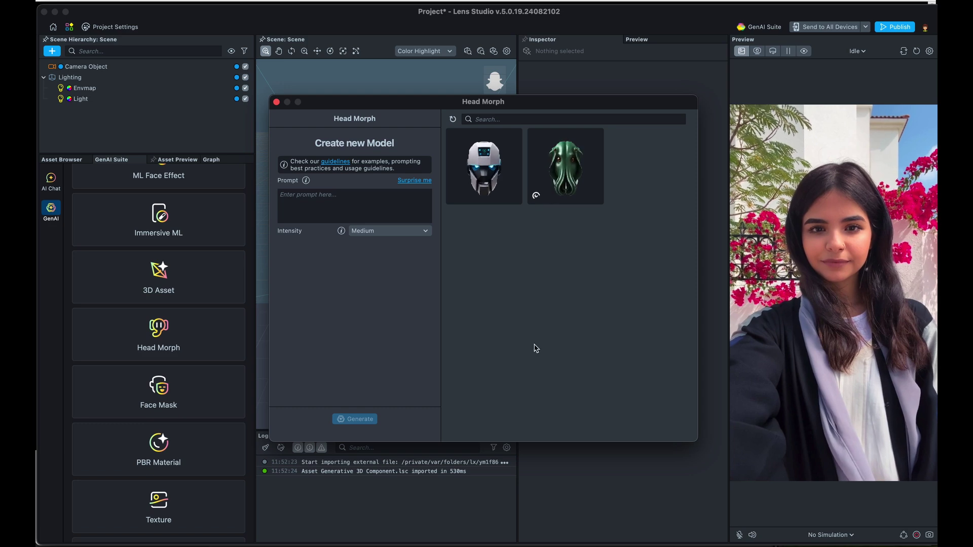
pyautogui.click(546, 159)
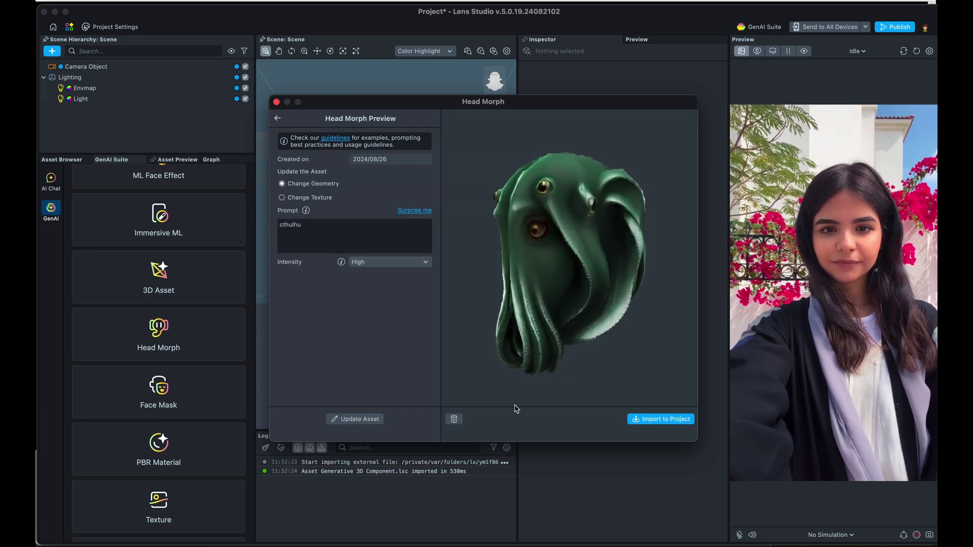
pyautogui.click(675, 421)
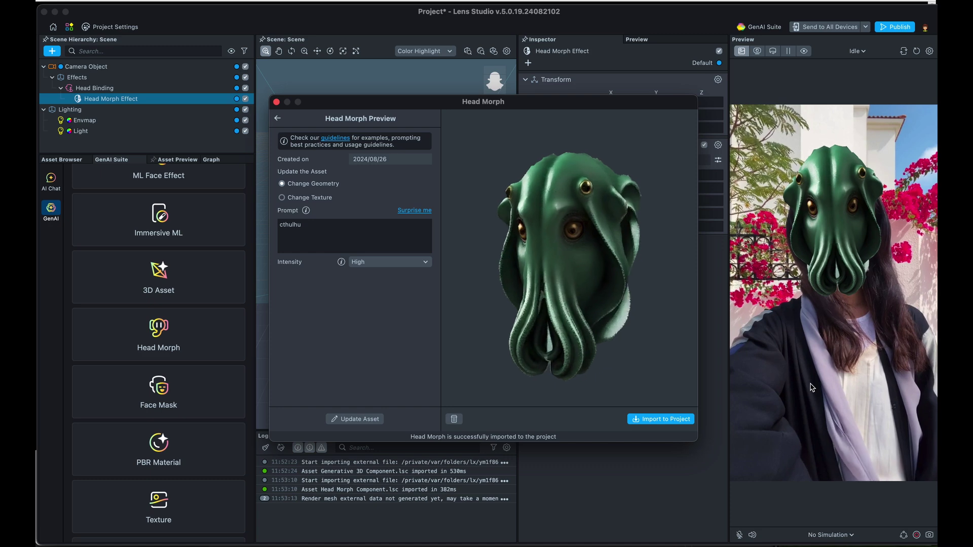
pyautogui.press('Escape')
# - Generate an 'albert einstein' face mask, regenerate it twice, and apply it
pyautogui.scroll(-1, 205, 420)
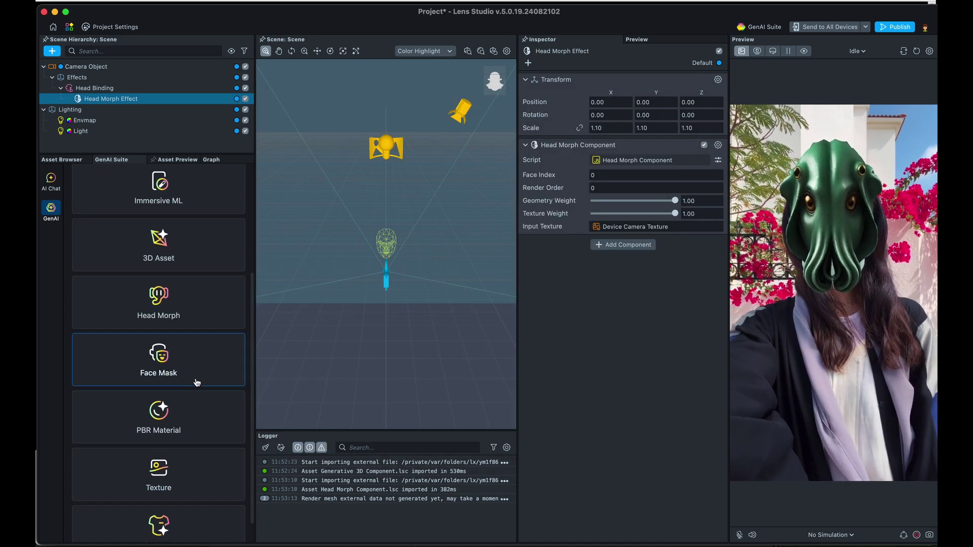
pyautogui.click(195, 381)
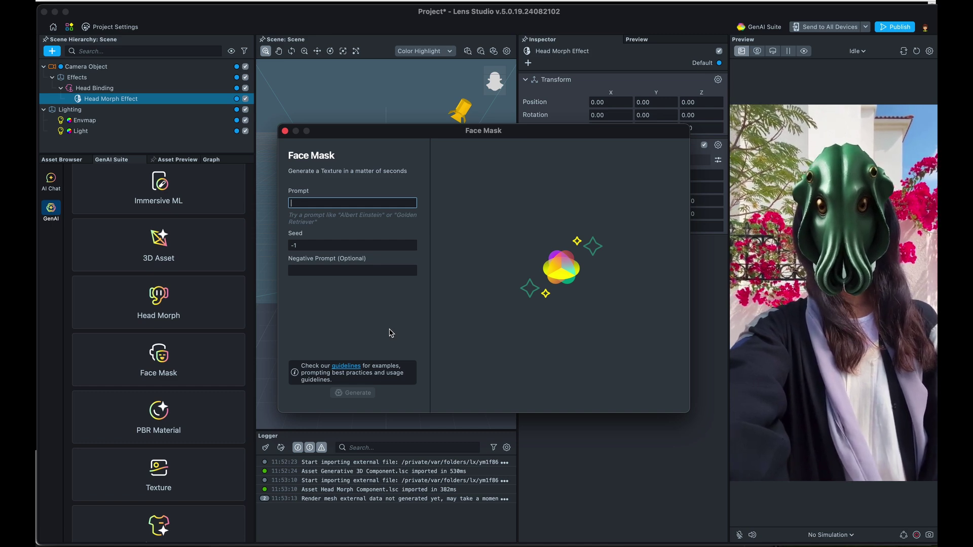
pyautogui.write('albert einstein')
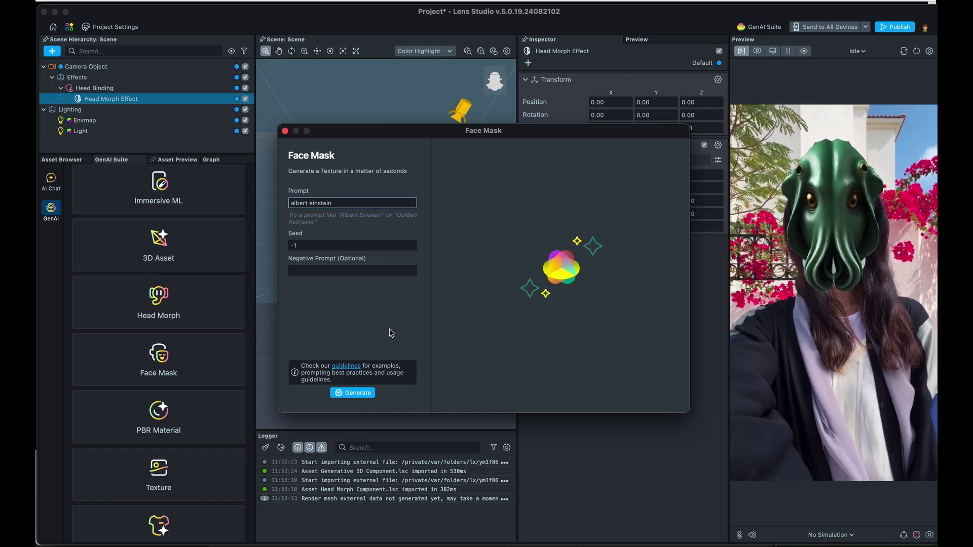
pyautogui.click(359, 395)
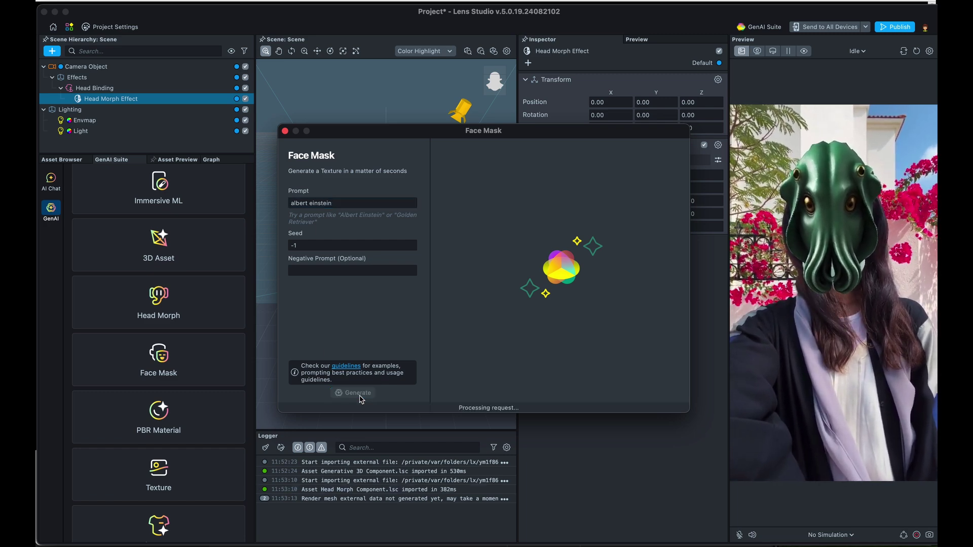
pyautogui.click(354, 394)
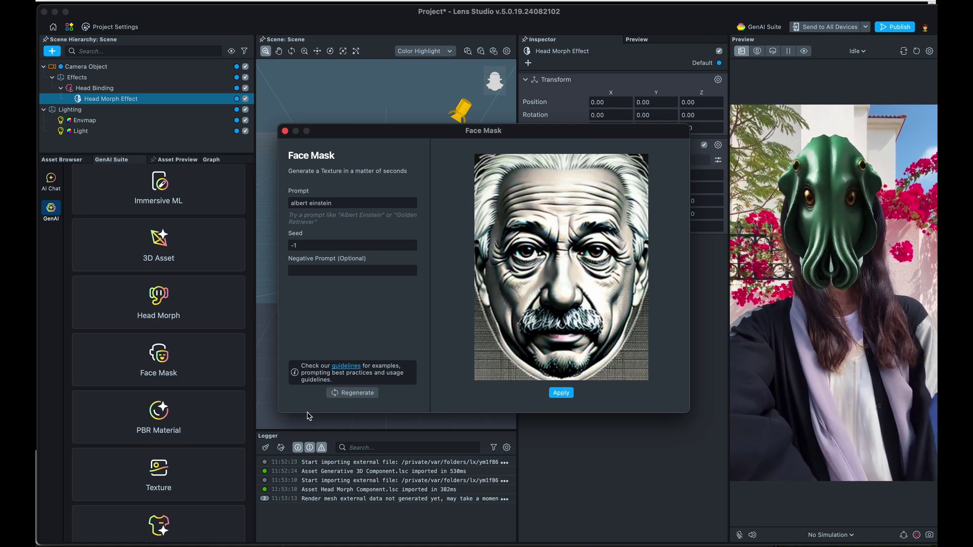
pyautogui.click(358, 395)
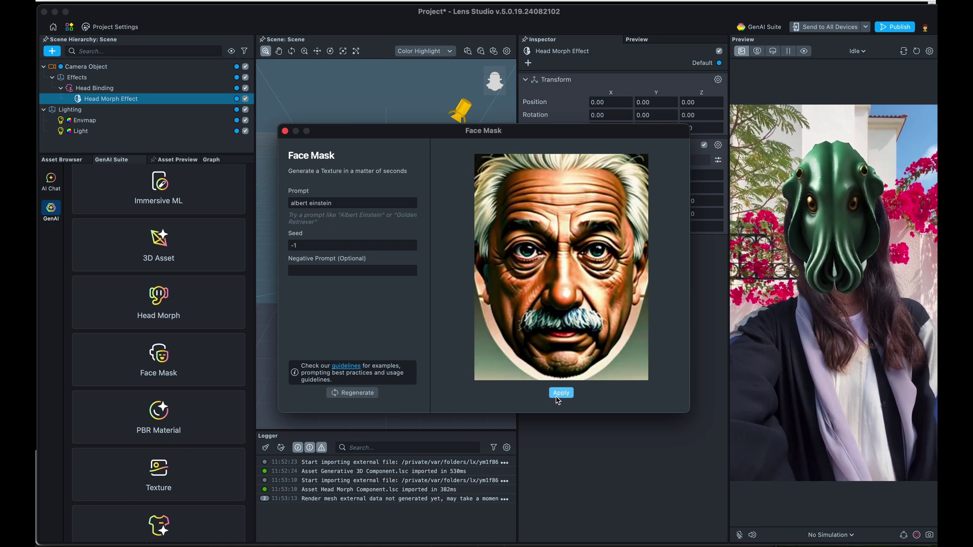
pyautogui.click(561, 393)
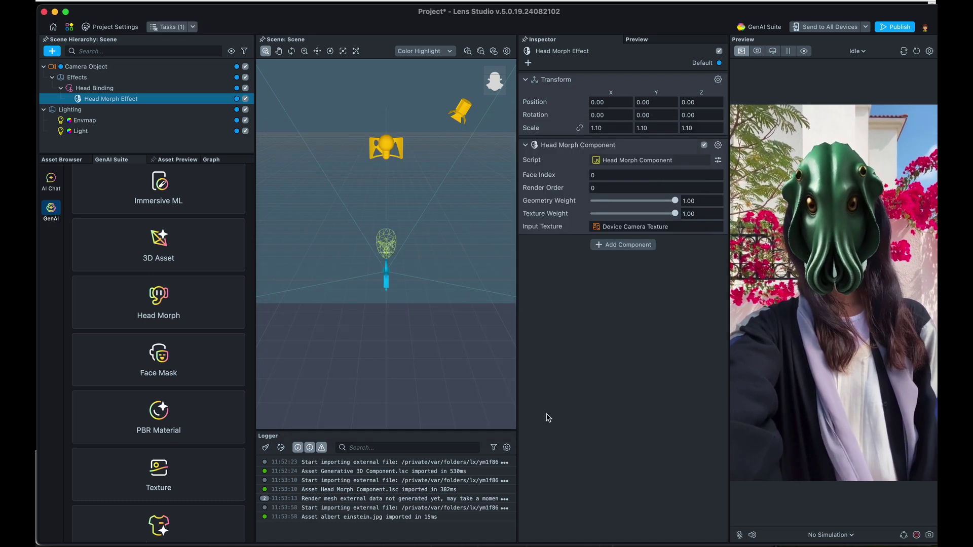
# - Inspect the 378×512 albert einstein texture in the Asset Browser, then return to the GenAI tools
pyautogui.click(65, 158)
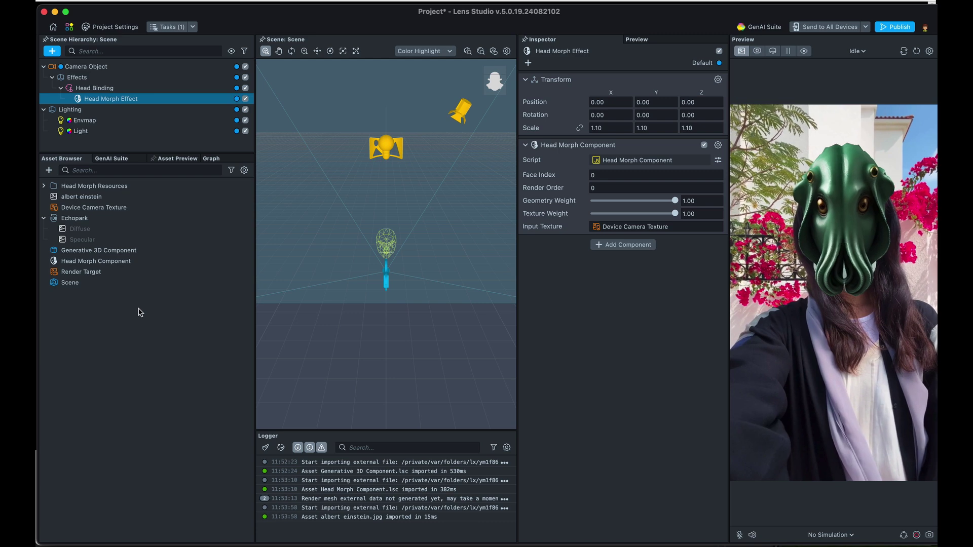
pyautogui.doubleClick(70, 197)
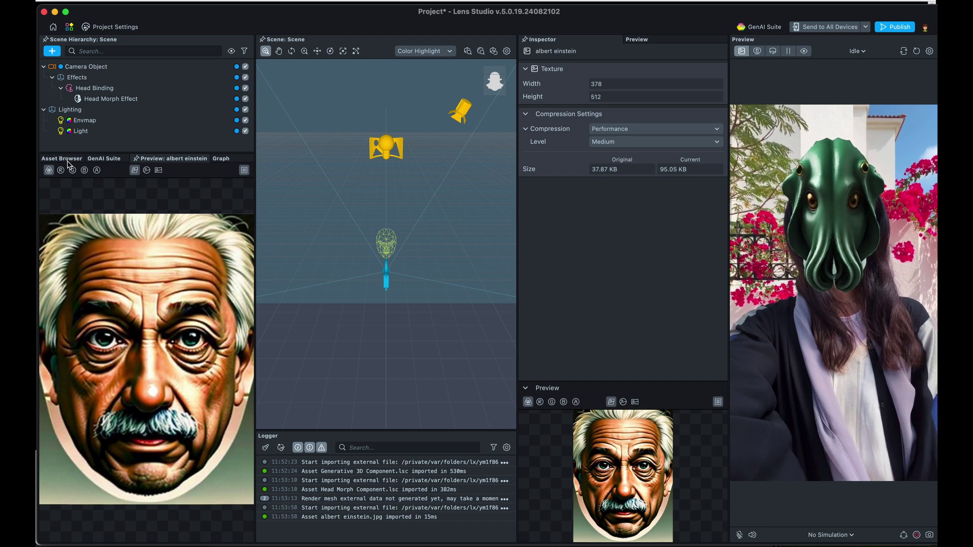
pyautogui.click(61, 159)
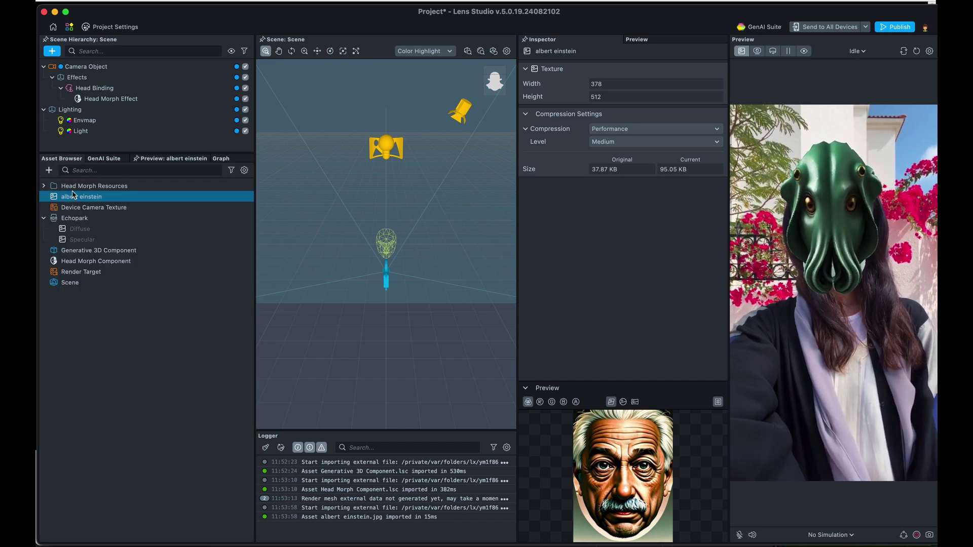
pyautogui.click(103, 159)
pyautogui.scroll(-1, 191, 474)
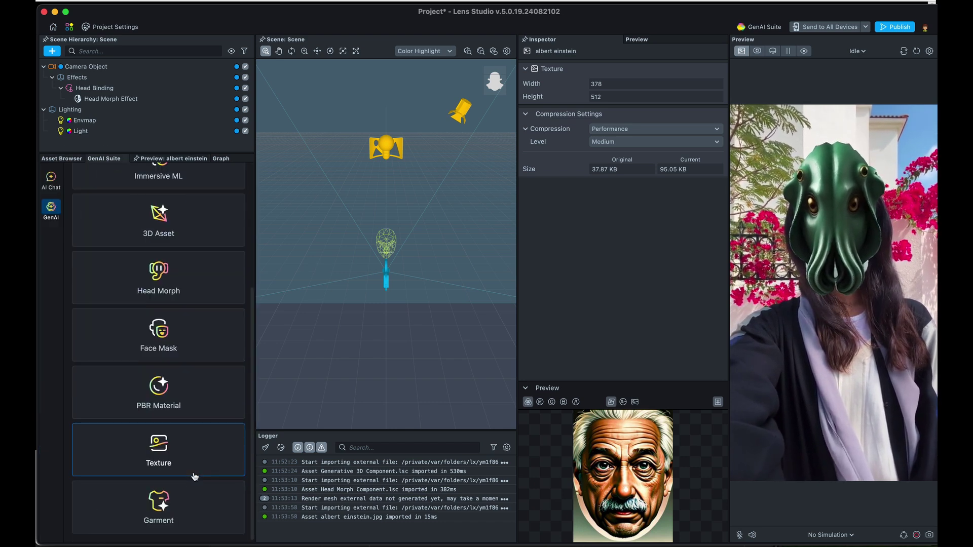
# - Look through the PBR Material and Texture generators, closing the Texture generator afterwards
pyautogui.click(142, 404)
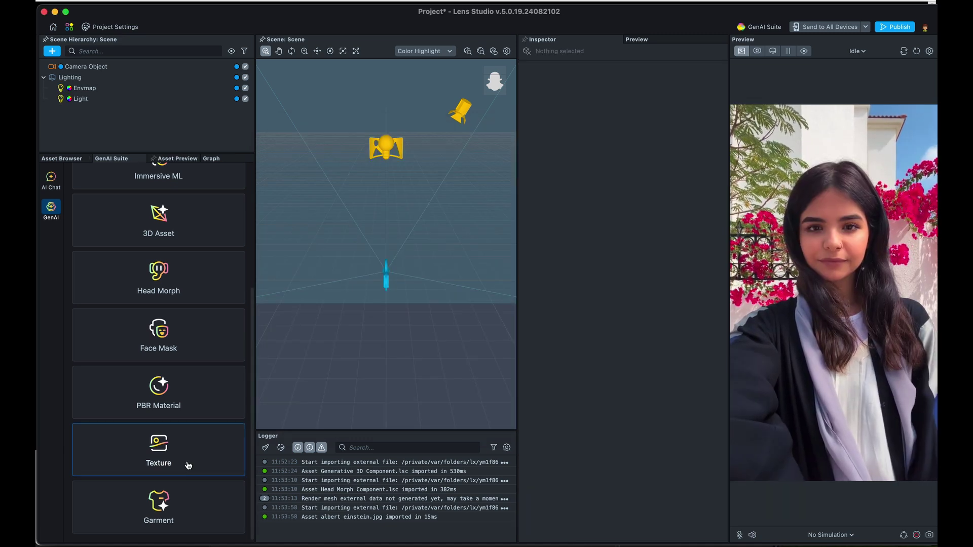
pyautogui.click(188, 466)
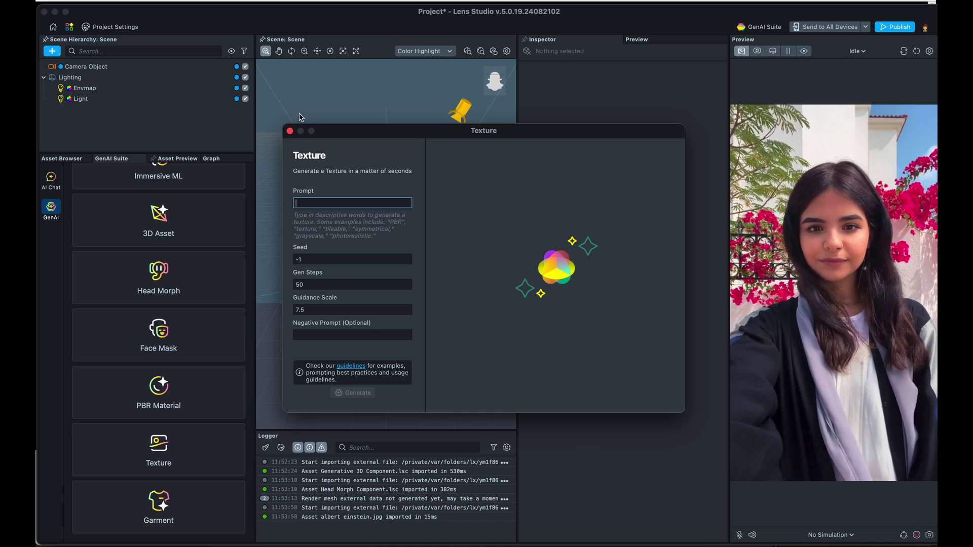
pyautogui.click(290, 132)
# - Generate a Bomber garment from the prompt 'drip, neon colors' and import it into the project
pyautogui.click(158, 507)
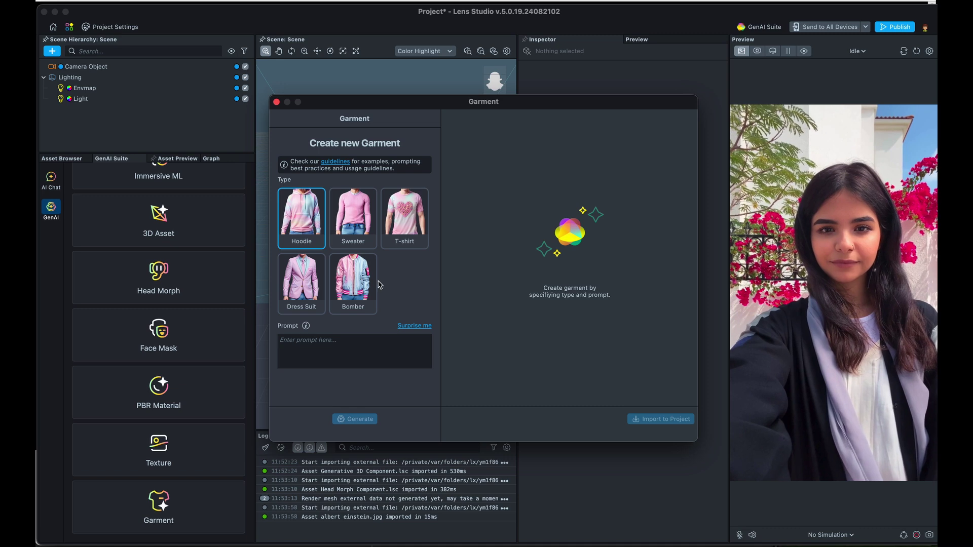
pyautogui.click(356, 286)
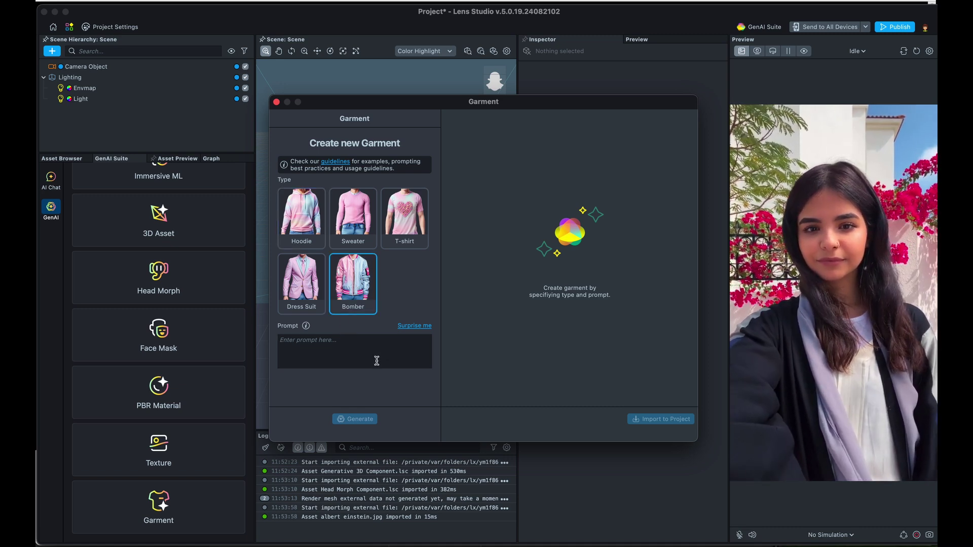
pyautogui.write('drip, neo')
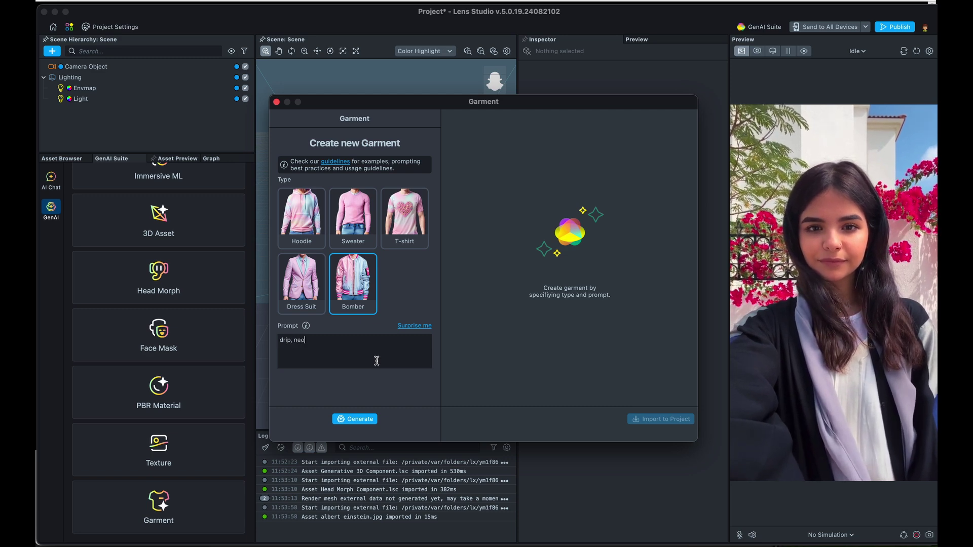
pyautogui.write('n colors')
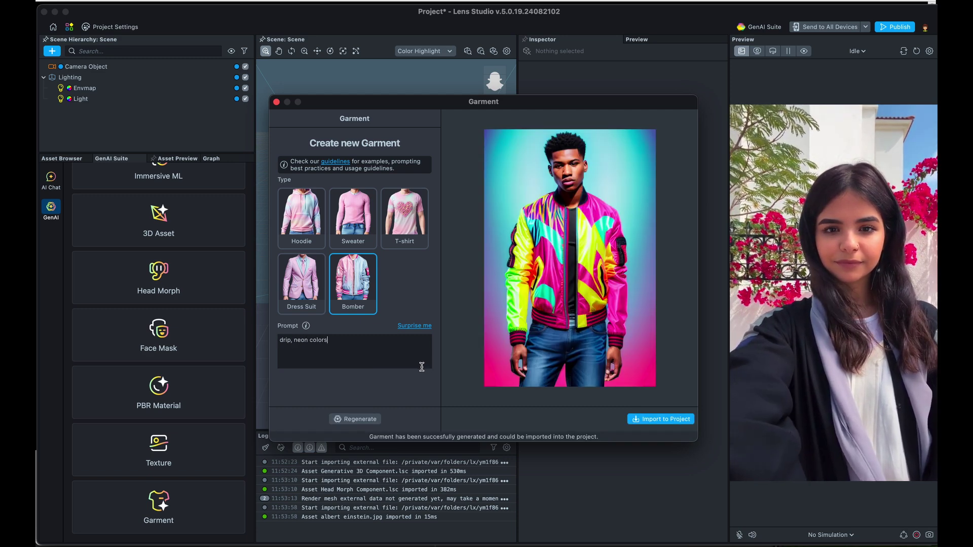
pyautogui.click(661, 419)
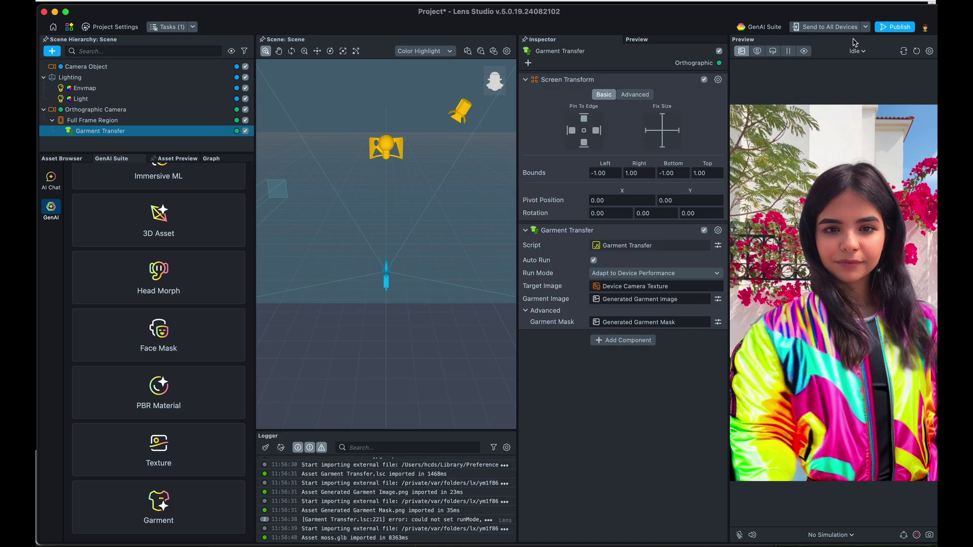
# - Preview the neon bomber on Idle Person 4, then on the full-body Body simulation
pyautogui.click(857, 51)
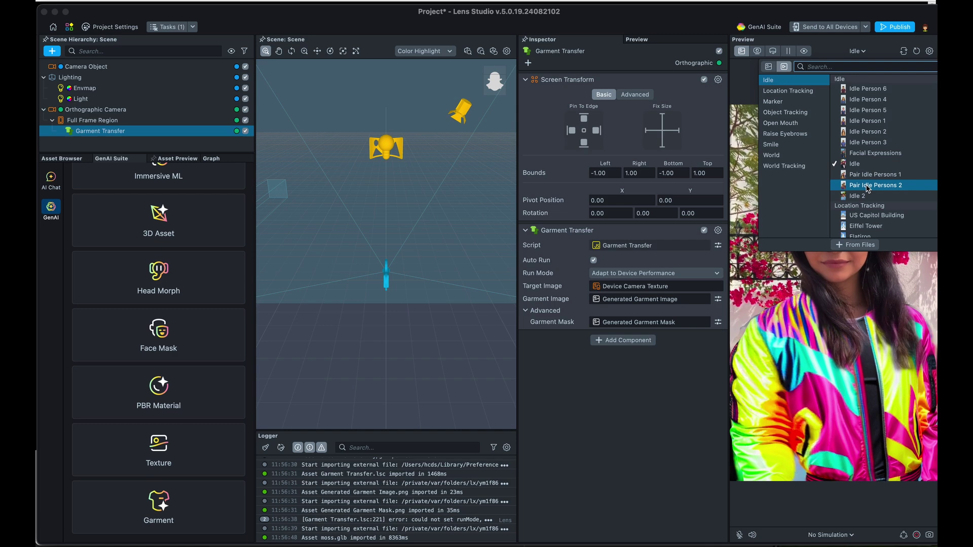
pyautogui.click(872, 100)
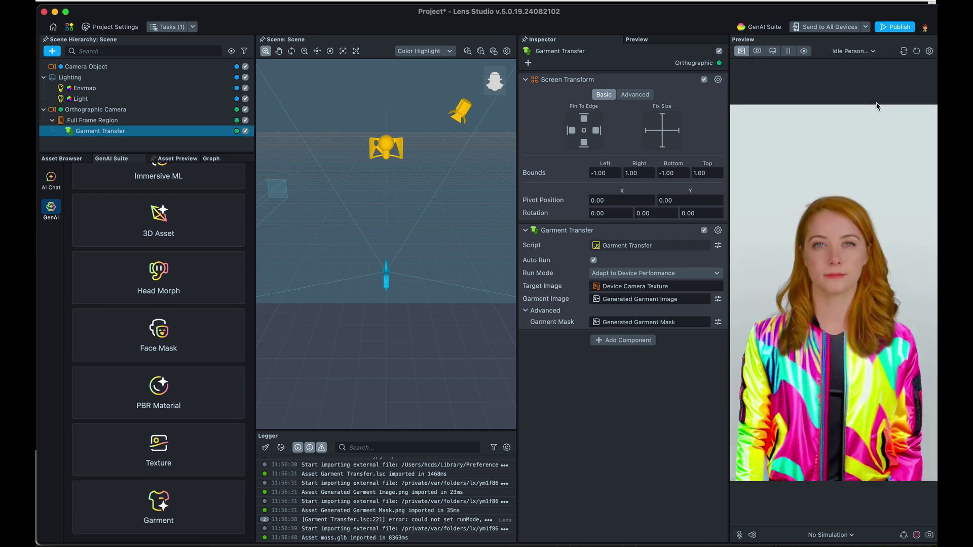
pyautogui.click(857, 51)
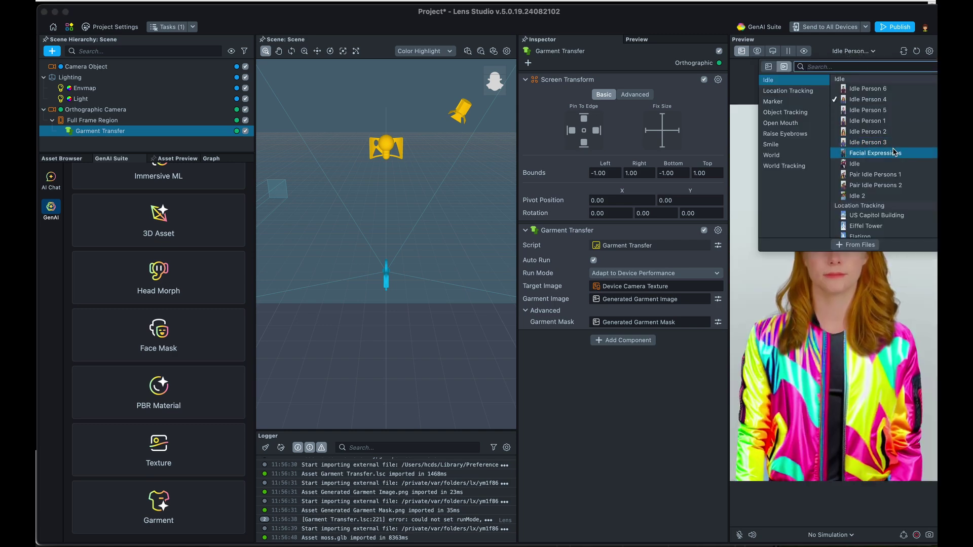
pyautogui.scroll(-2, 880, 186)
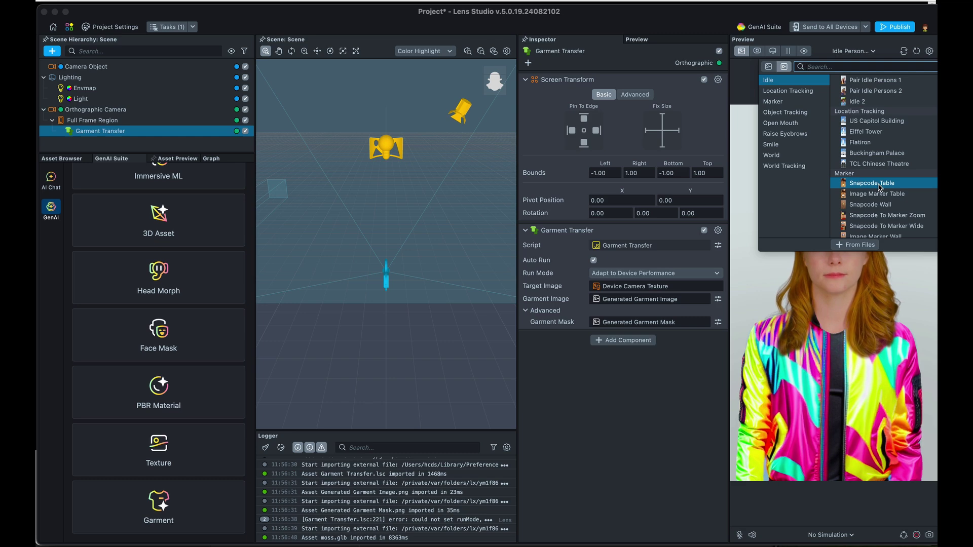
pyautogui.scroll(-4, 880, 187)
pyautogui.click(879, 191)
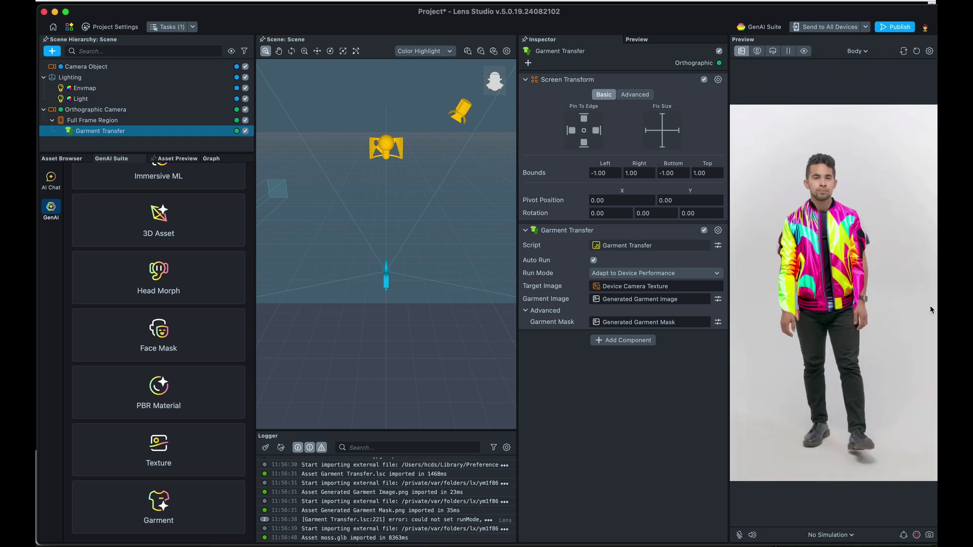